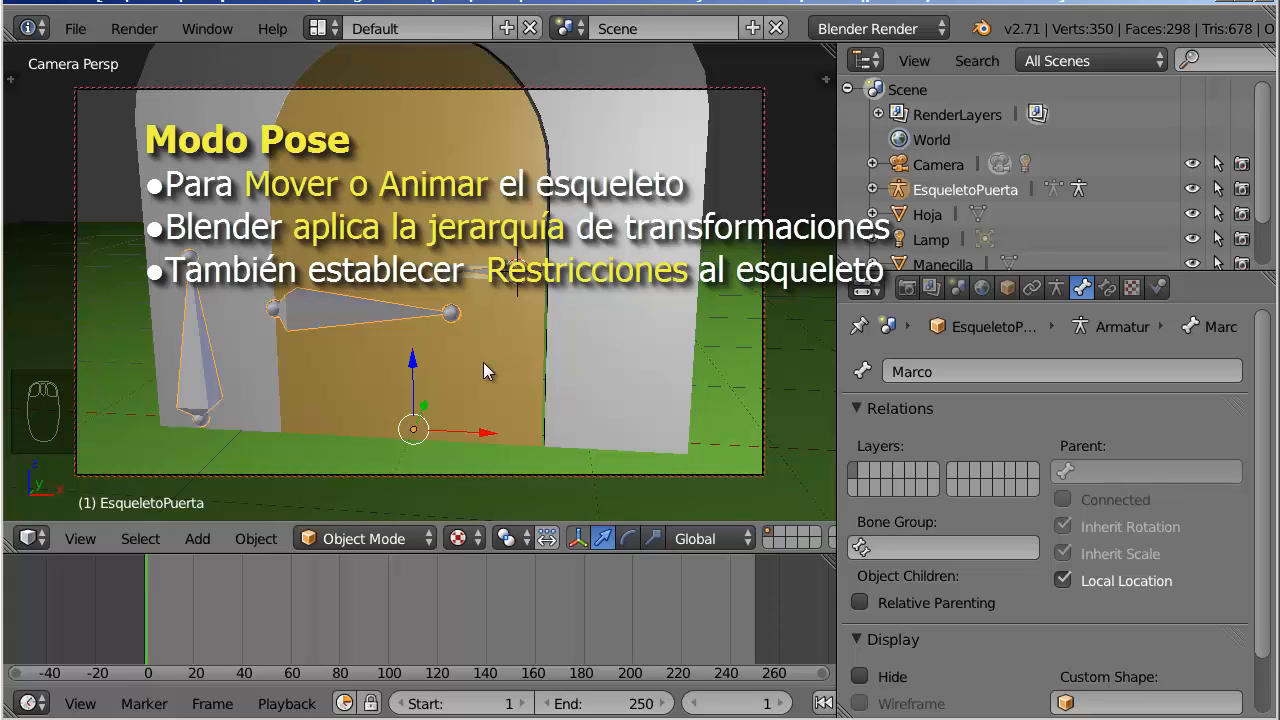
# Step: Switch the EsqueletoPuerta armature to Pose Mode and turn on the display of its bone names
pyautogui.click(358, 537)
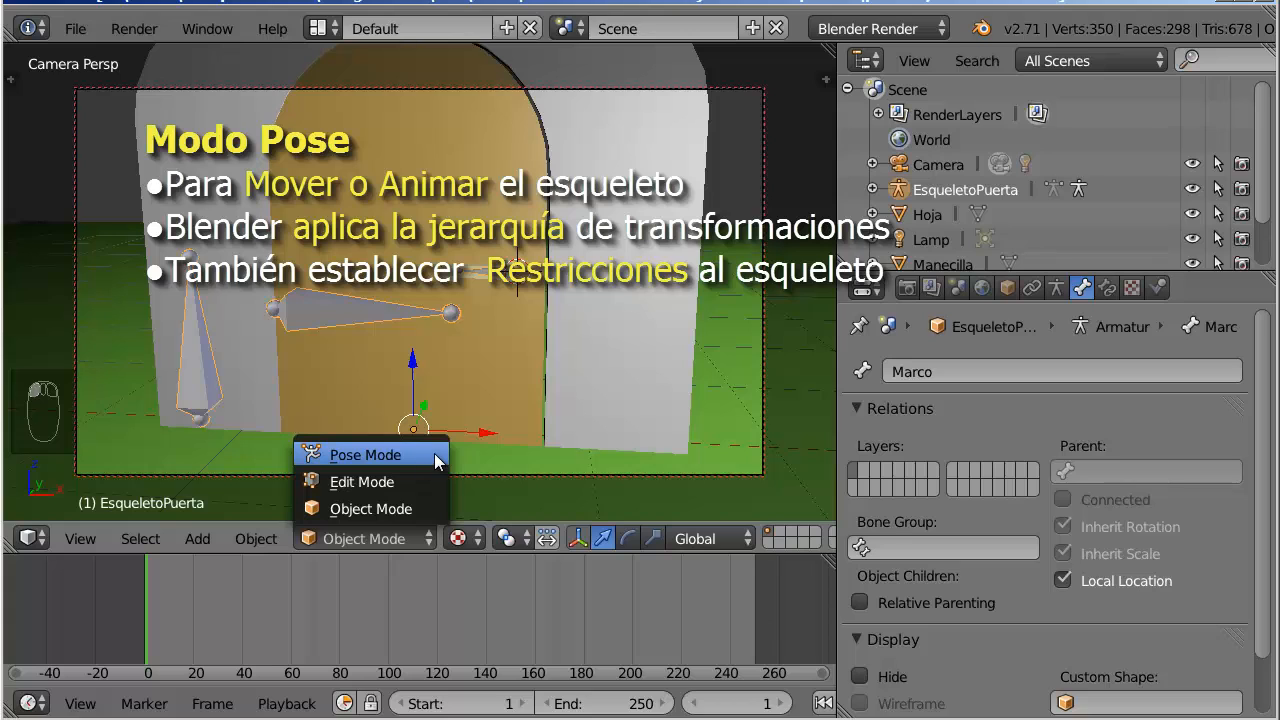
pyautogui.click(365, 455)
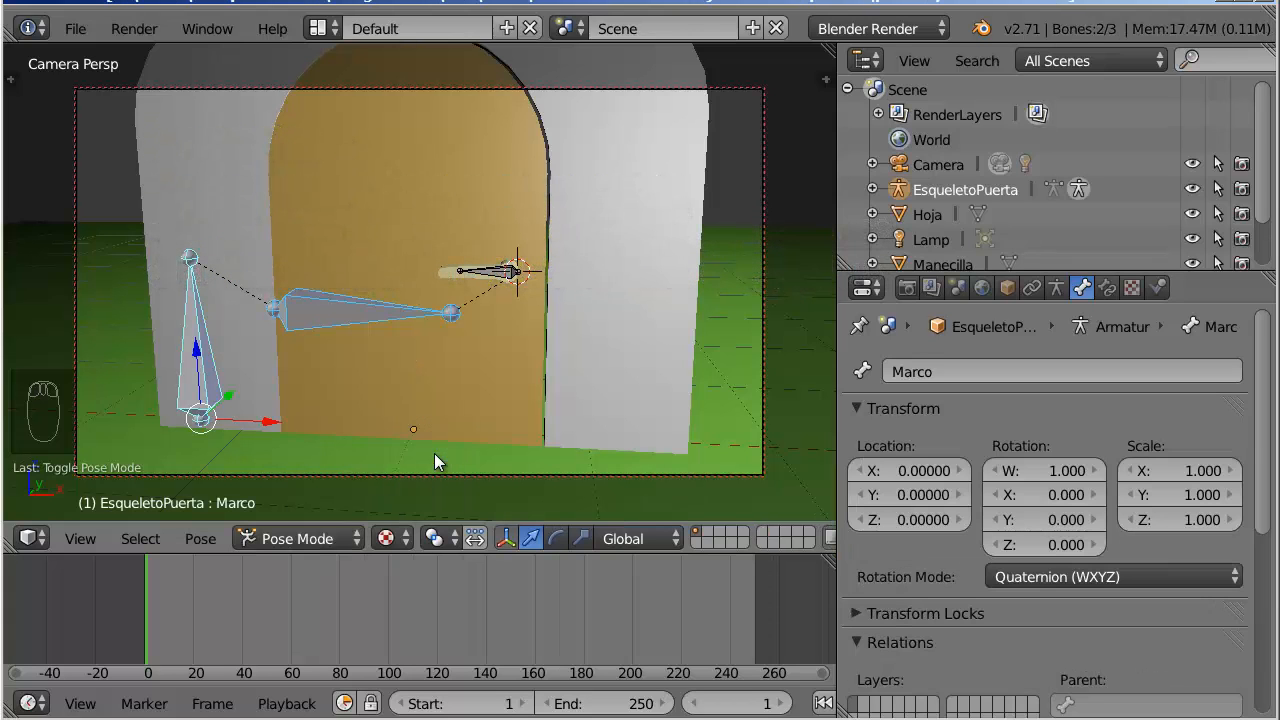
pyautogui.scroll(-1, 434, 454)
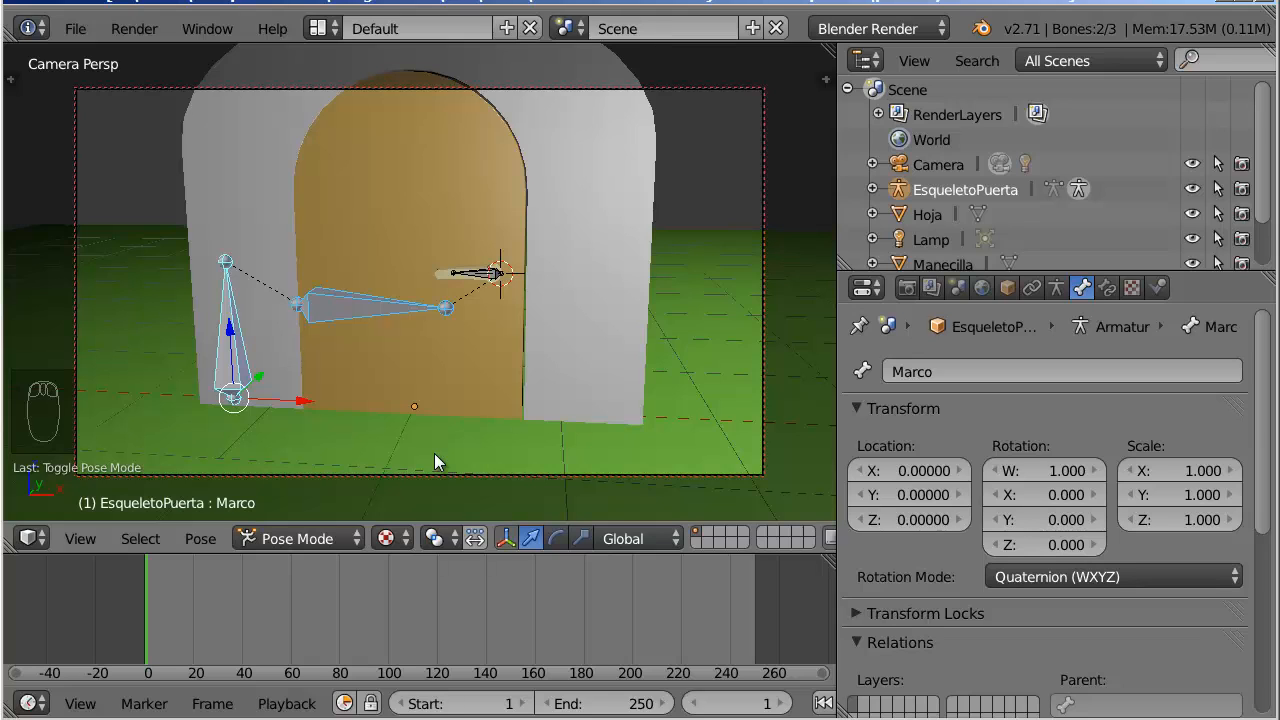
pyautogui.click(1056, 287)
pyautogui.scroll(-2, 922, 654)
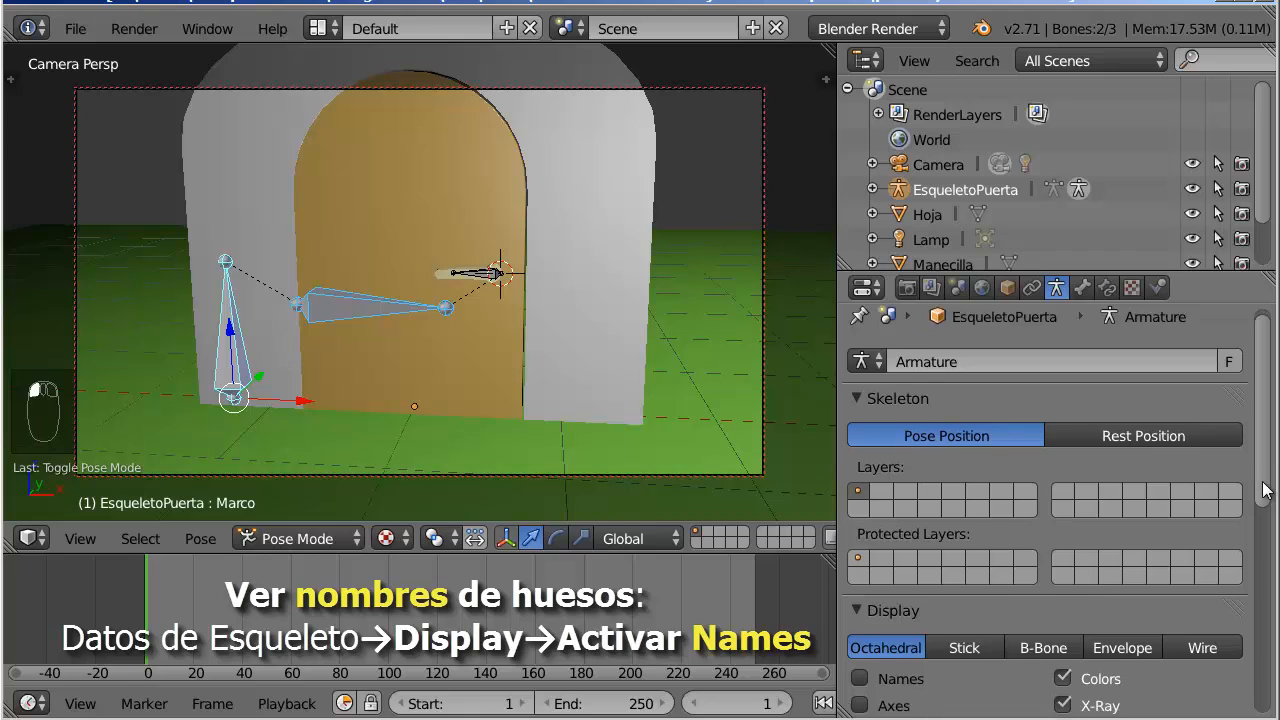
pyautogui.click(863, 610)
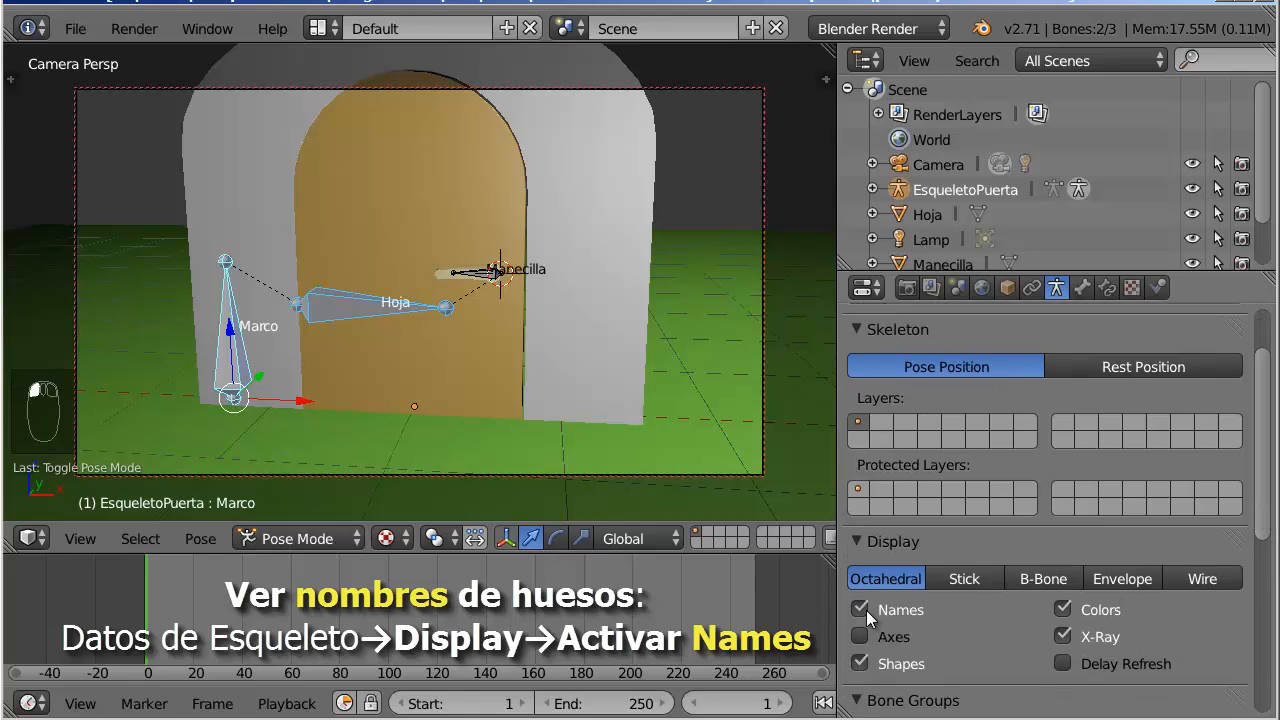
# Step: Try moving only the Marco bone to test how its child bones follow, and cancel the move
pyautogui.click(241, 362)
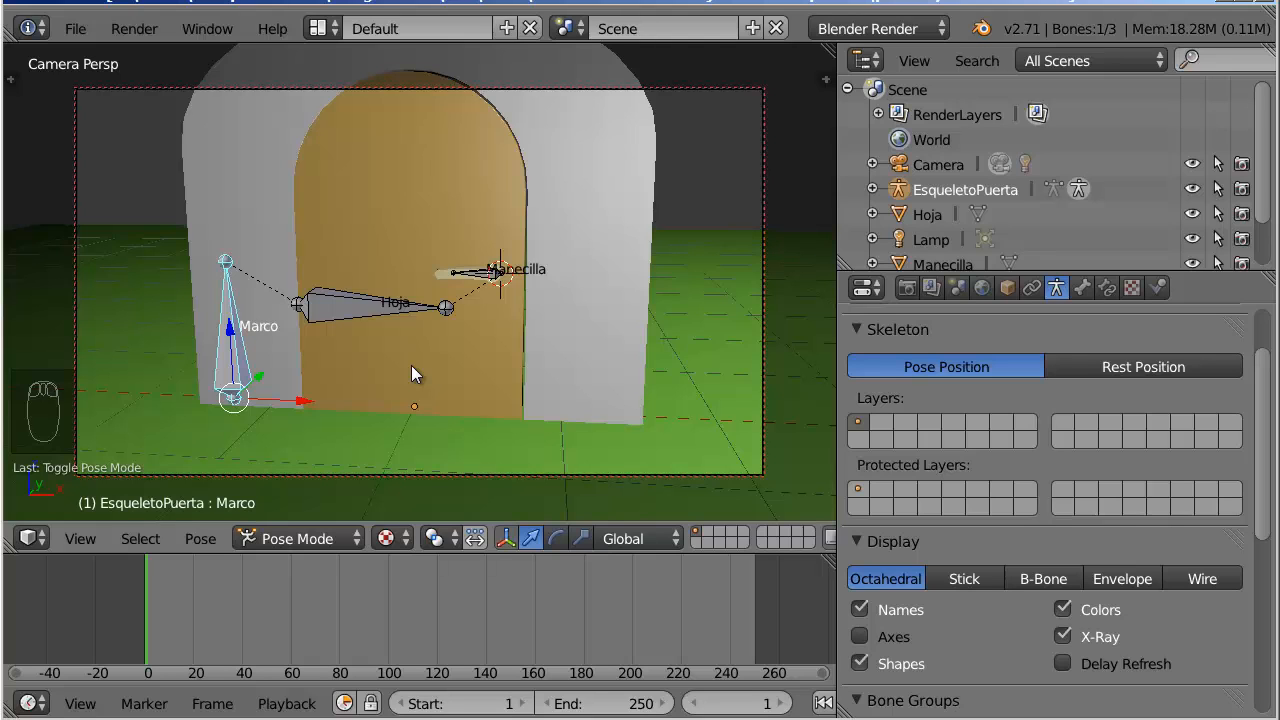
pyautogui.press('g')
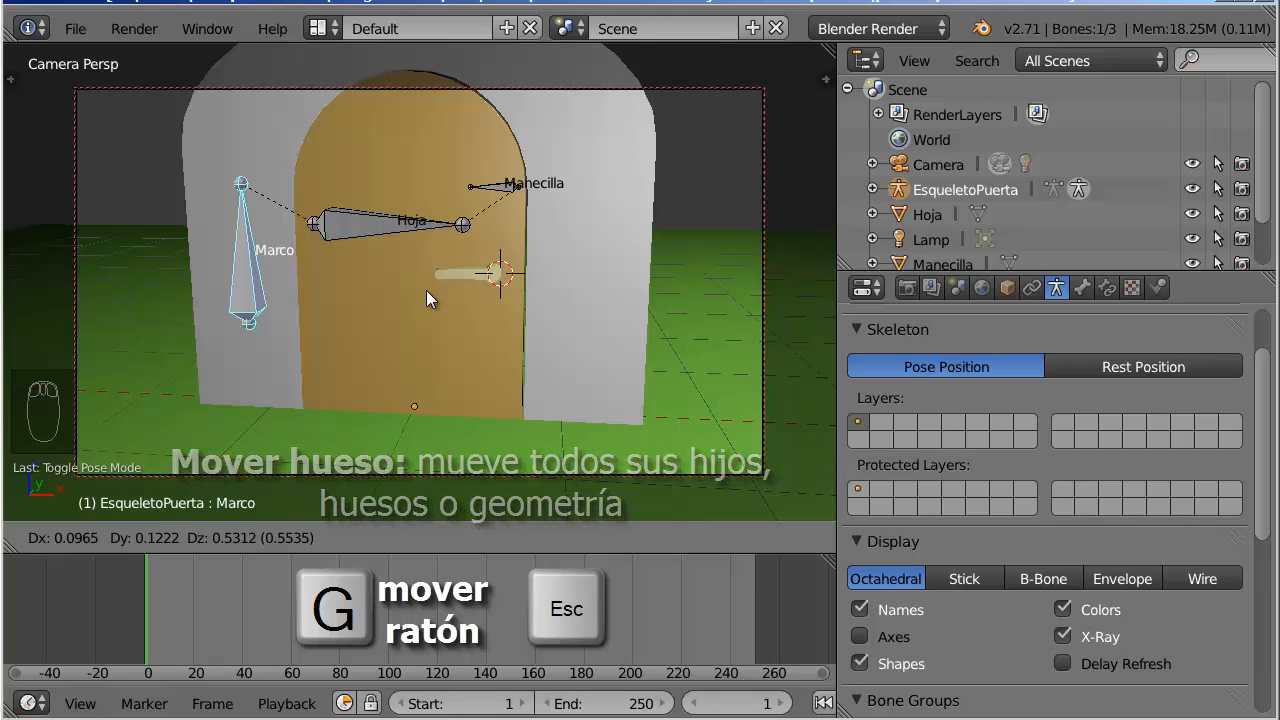
pyautogui.press('Escape')
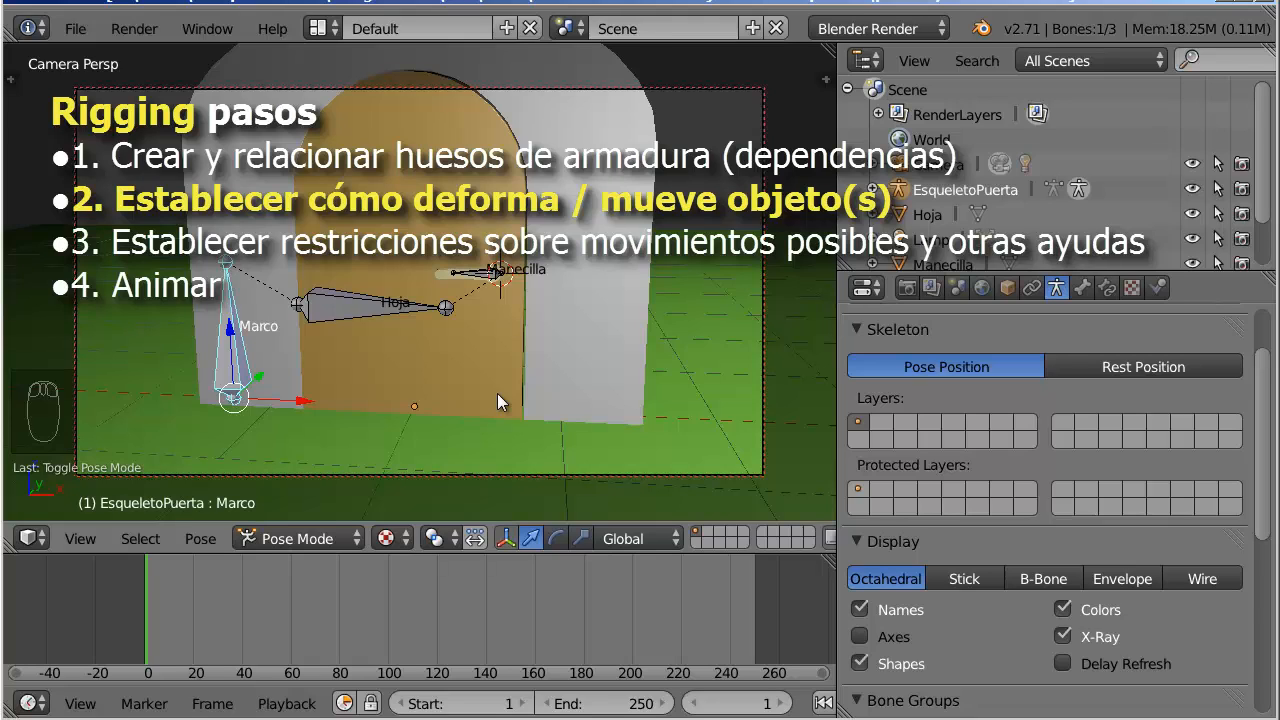
# Step: Return the armature to Object Mode and save the scene as a new file with the version number incremented by one
pyautogui.click(305, 538)
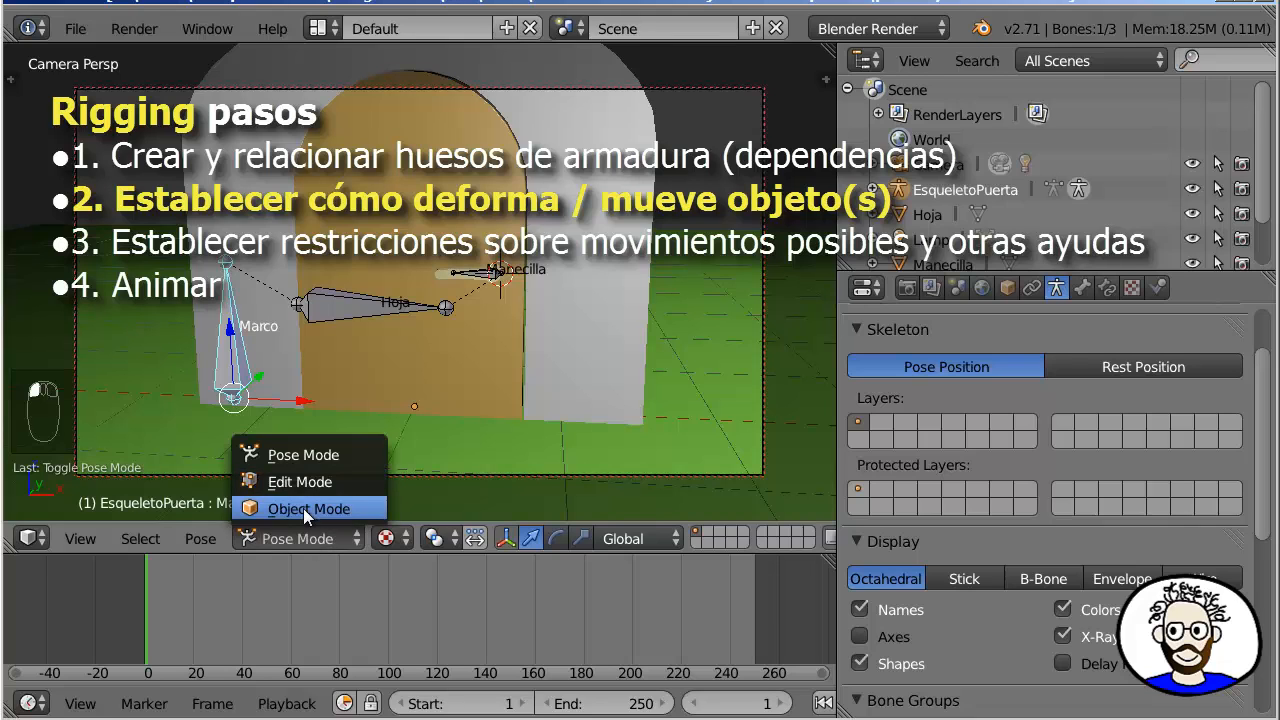
pyautogui.click(303, 508)
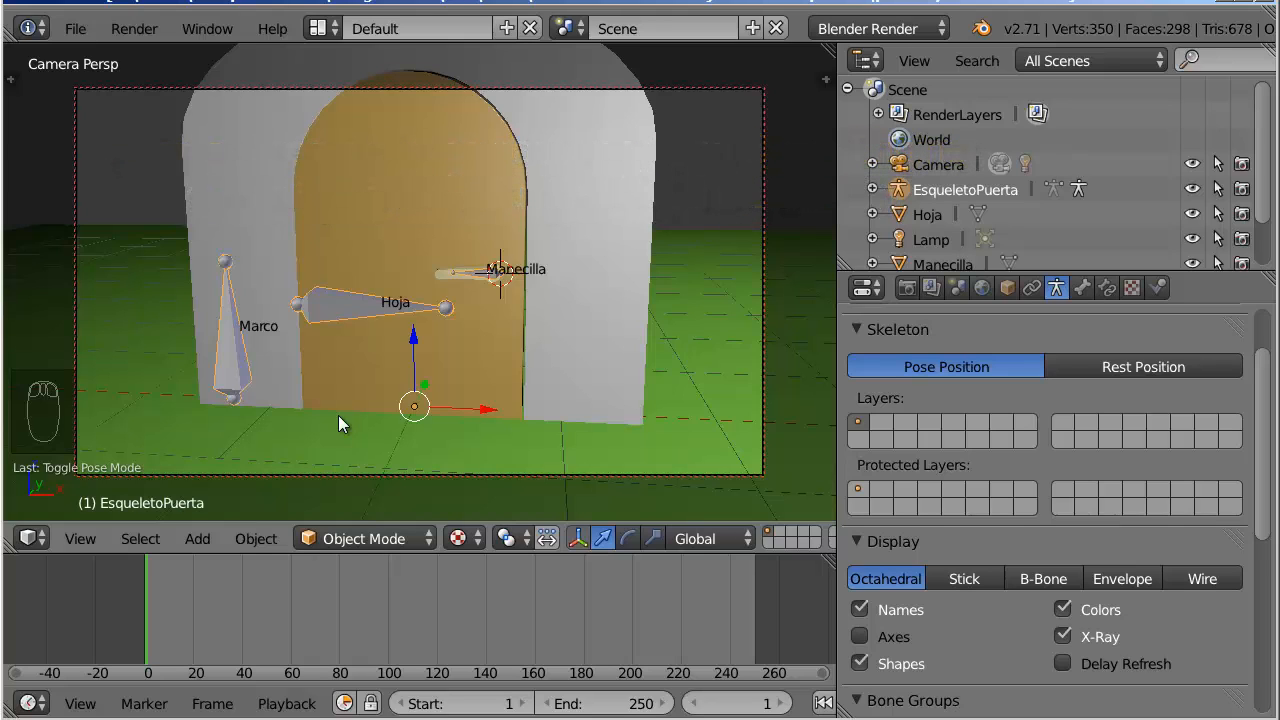
pyautogui.click(75, 28)
pyautogui.click(123, 245)
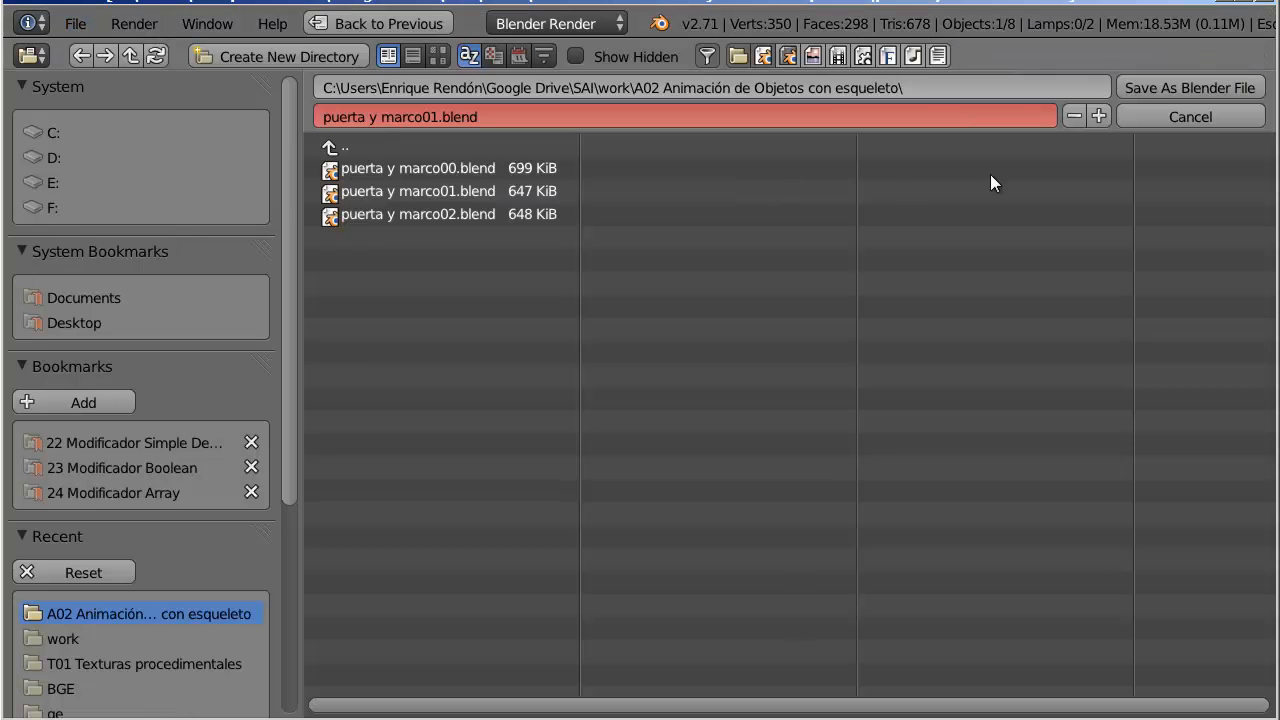
pyautogui.click(1099, 116)
pyautogui.click(1215, 87)
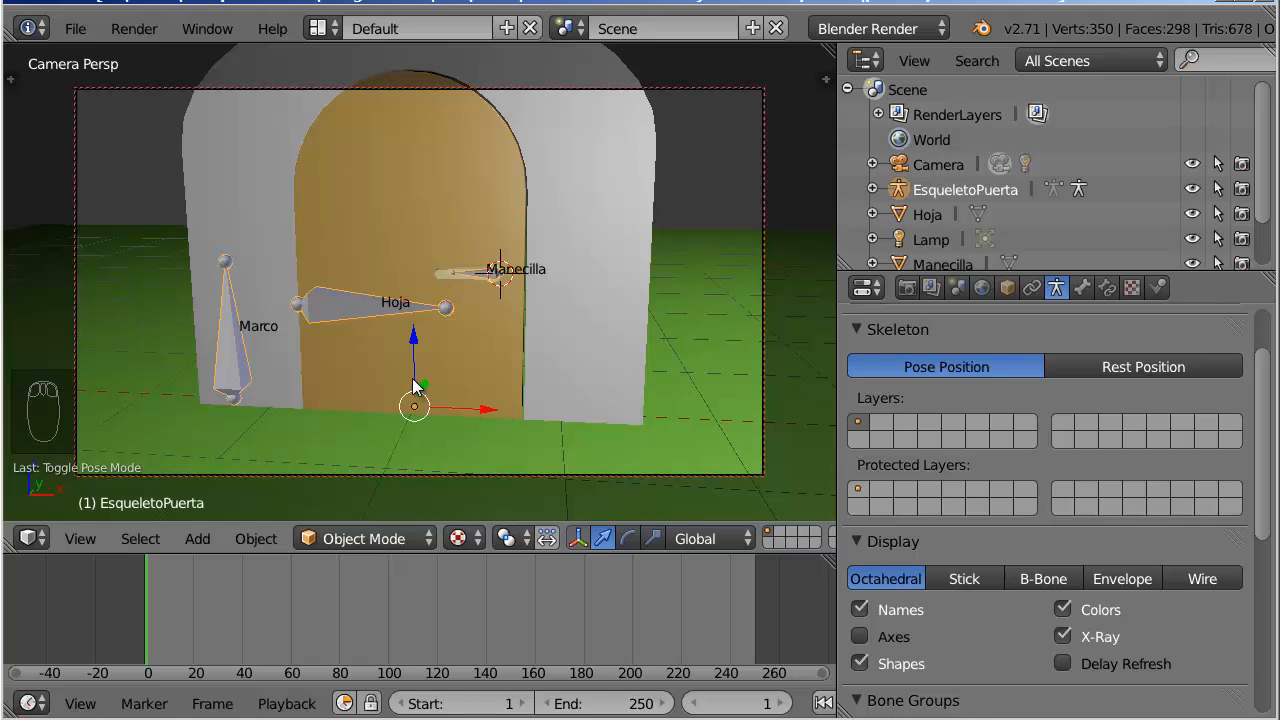
# Step: Put the armature into Edit Mode and turn on the display of its bone axes
pyautogui.click(400, 540)
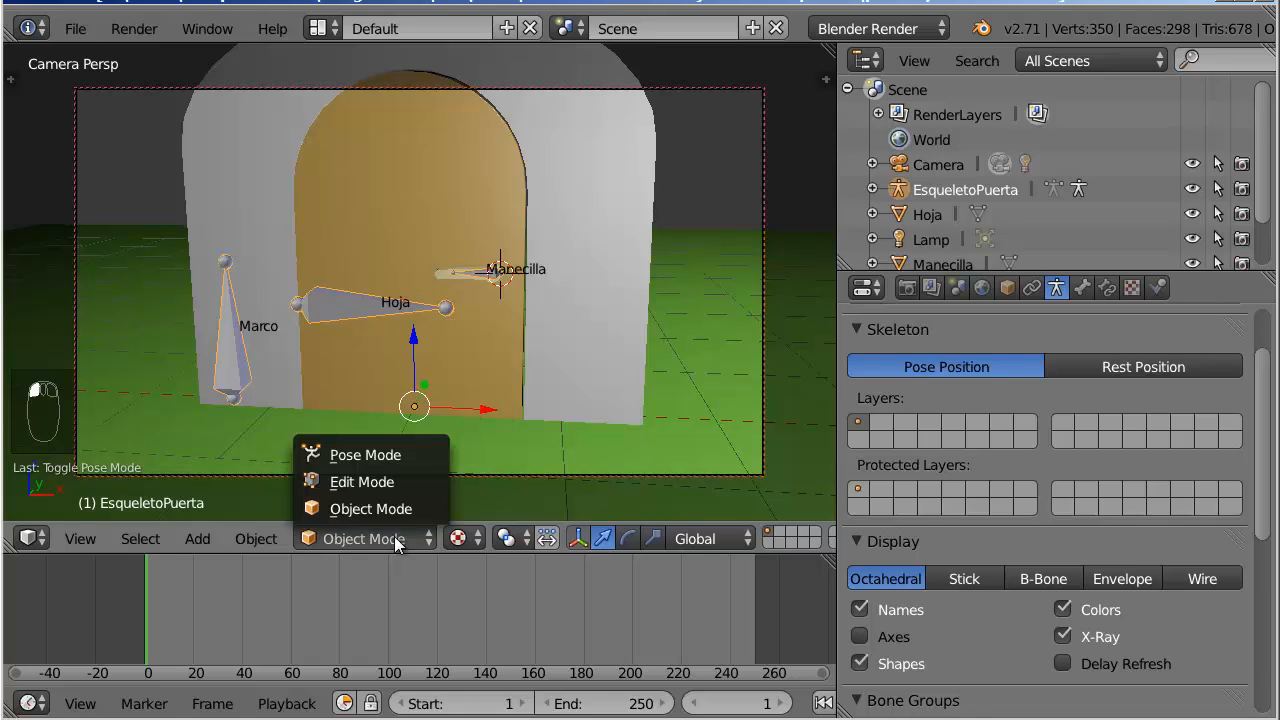
pyautogui.click(397, 479)
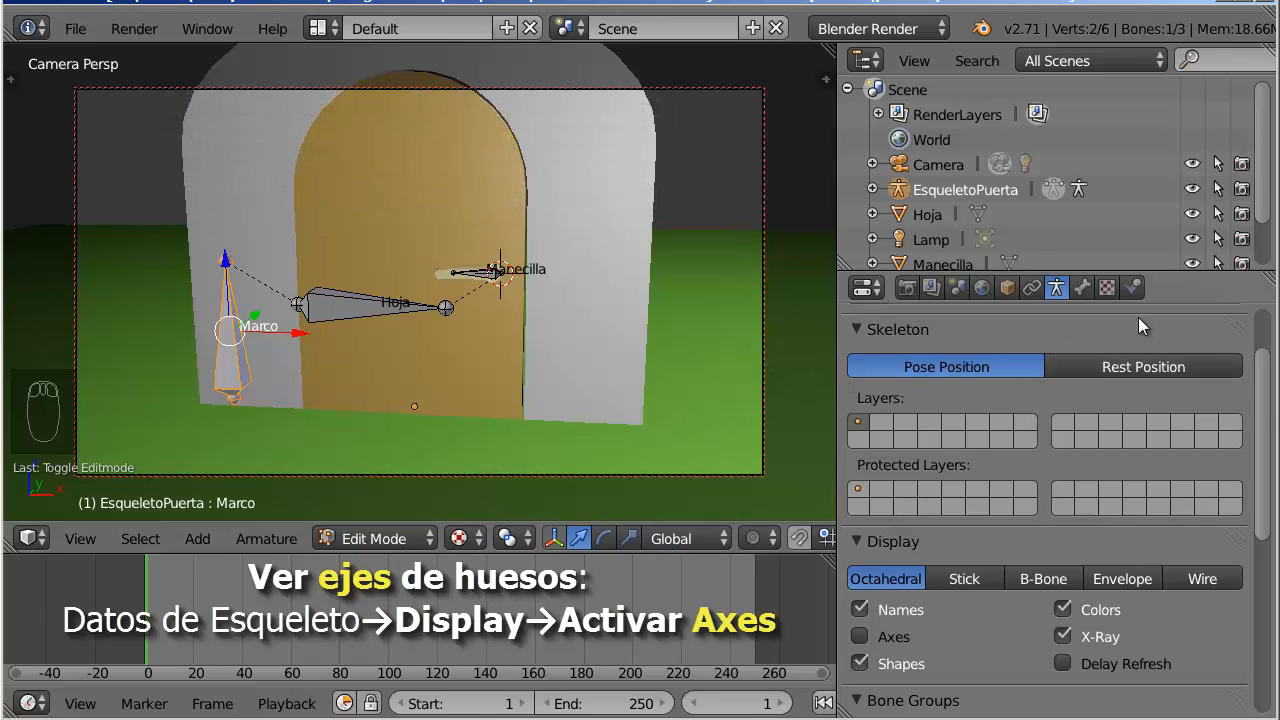
pyautogui.moveTo(1266, 408); pyautogui.dragTo(1262, 432)
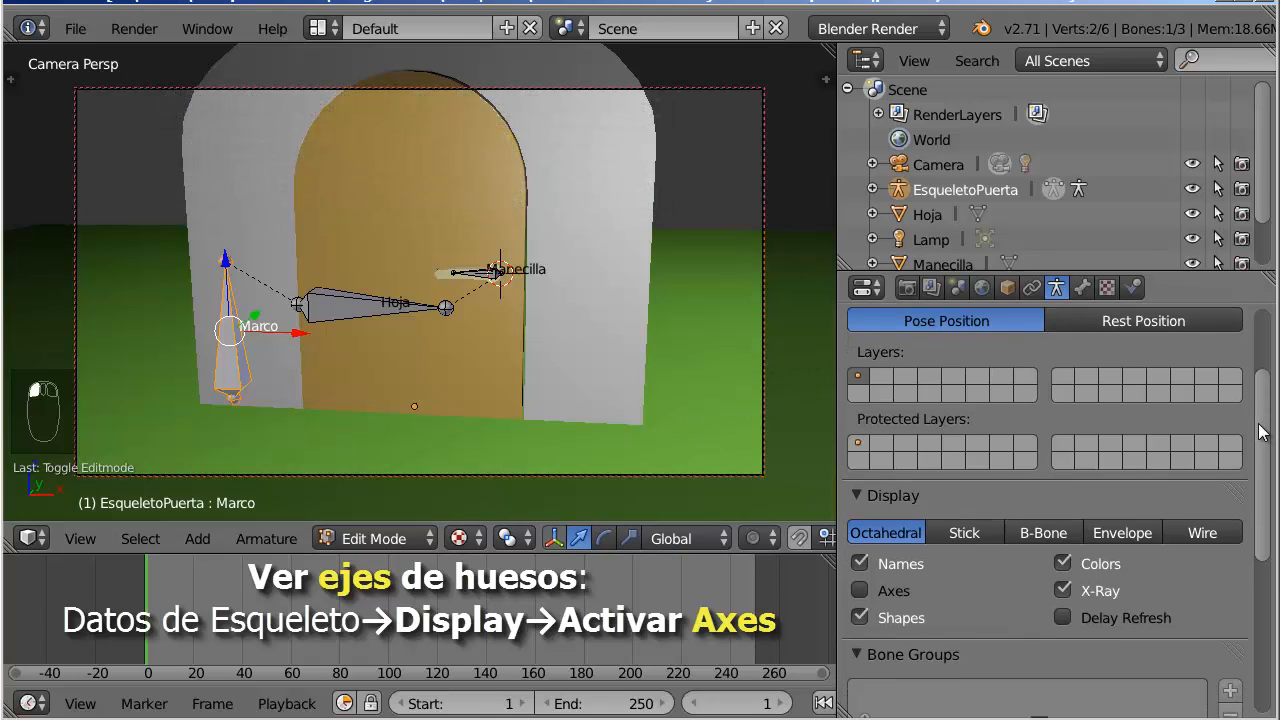
pyautogui.click(860, 591)
pyautogui.scroll(3, 218, 270)
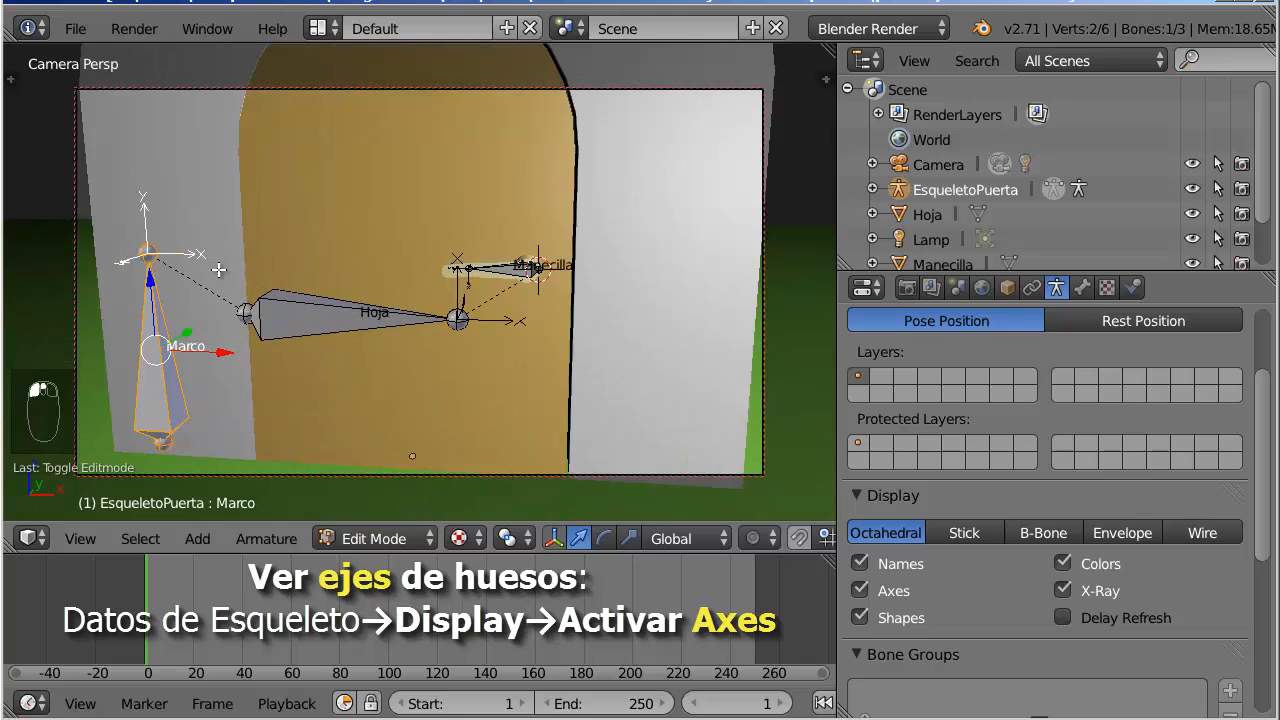
pyautogui.scroll(2, 277, 280)
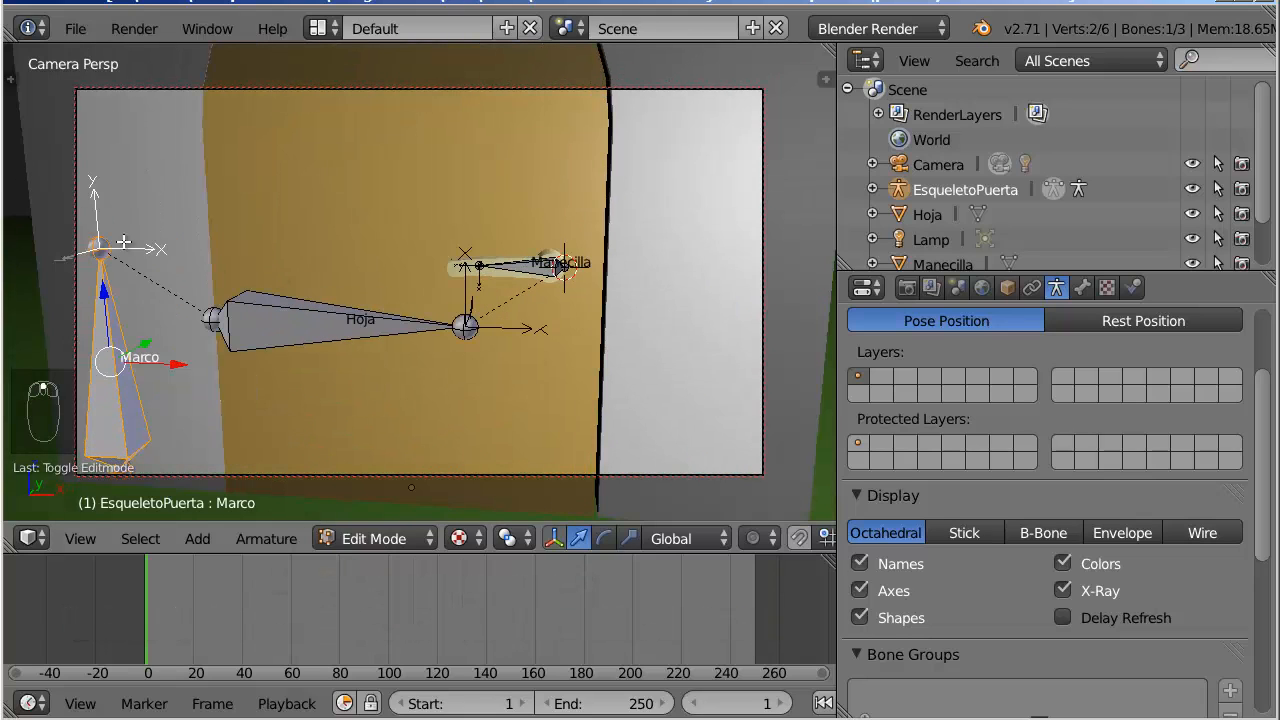
# Step: Set the roll of the Hoja bone to 0° in its bone transform settings
pyautogui.click(1080, 289)
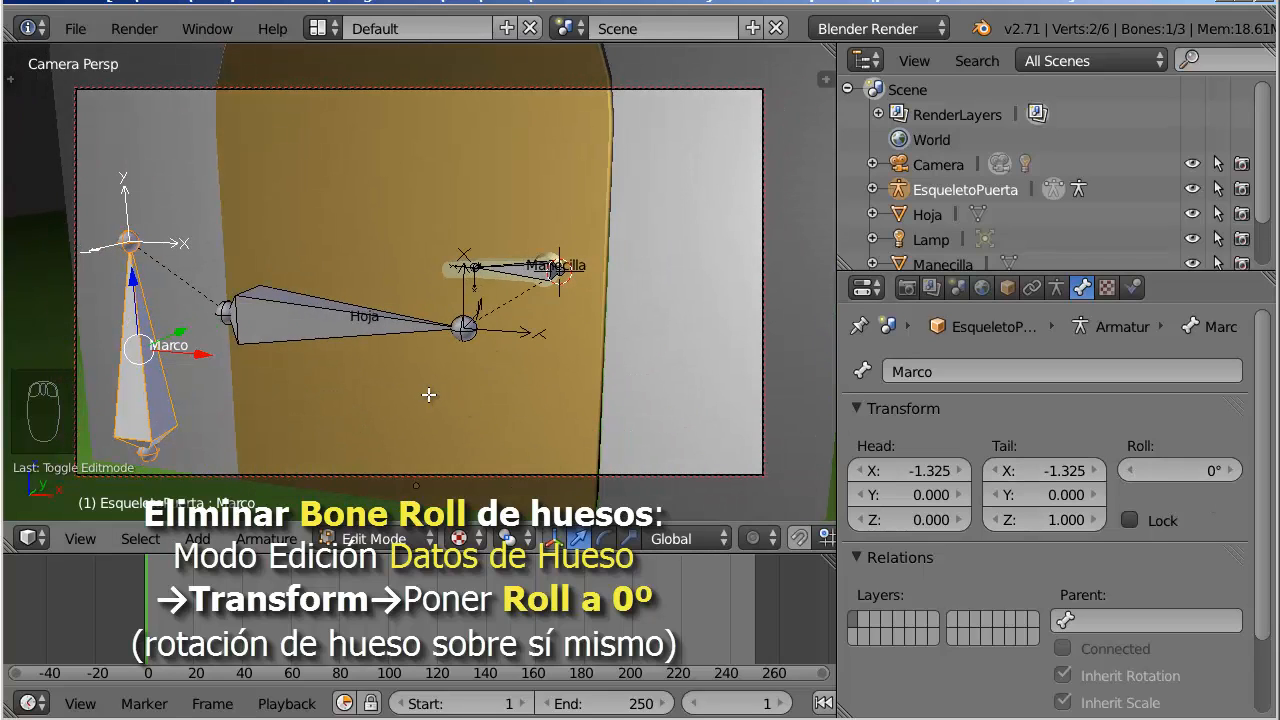
pyautogui.rightClick(320, 318)
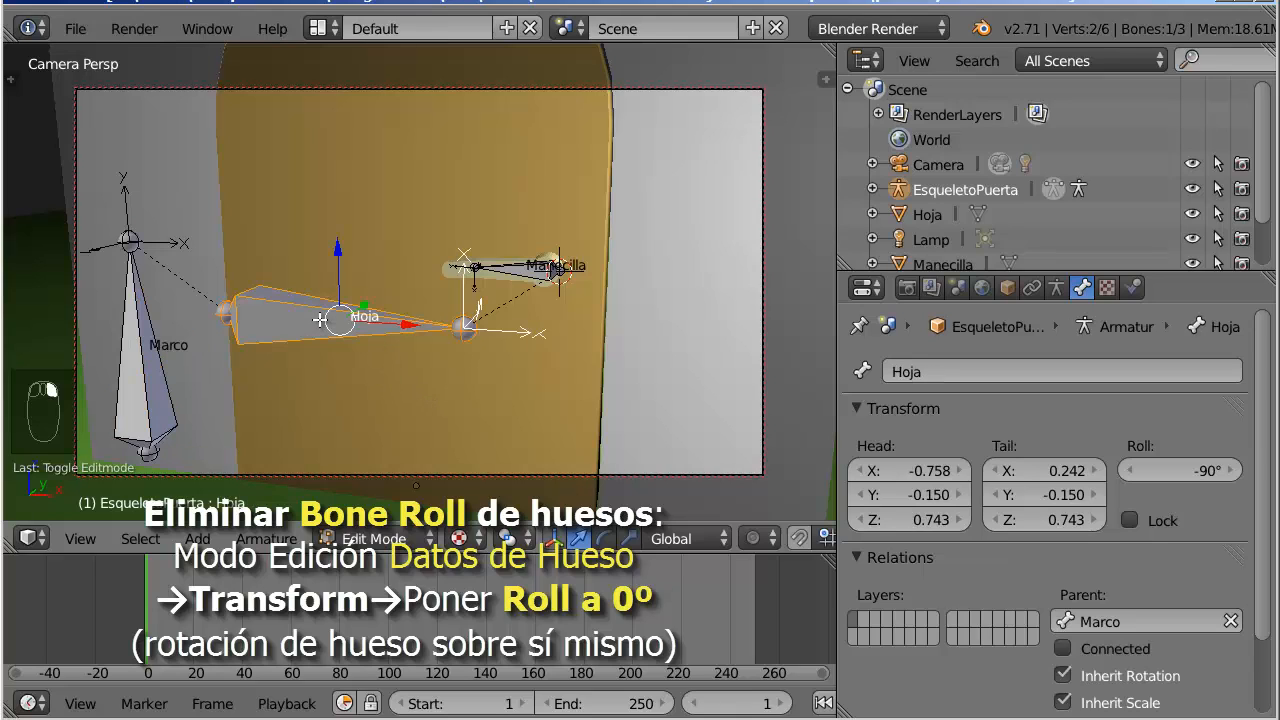
pyautogui.click(1174, 468)
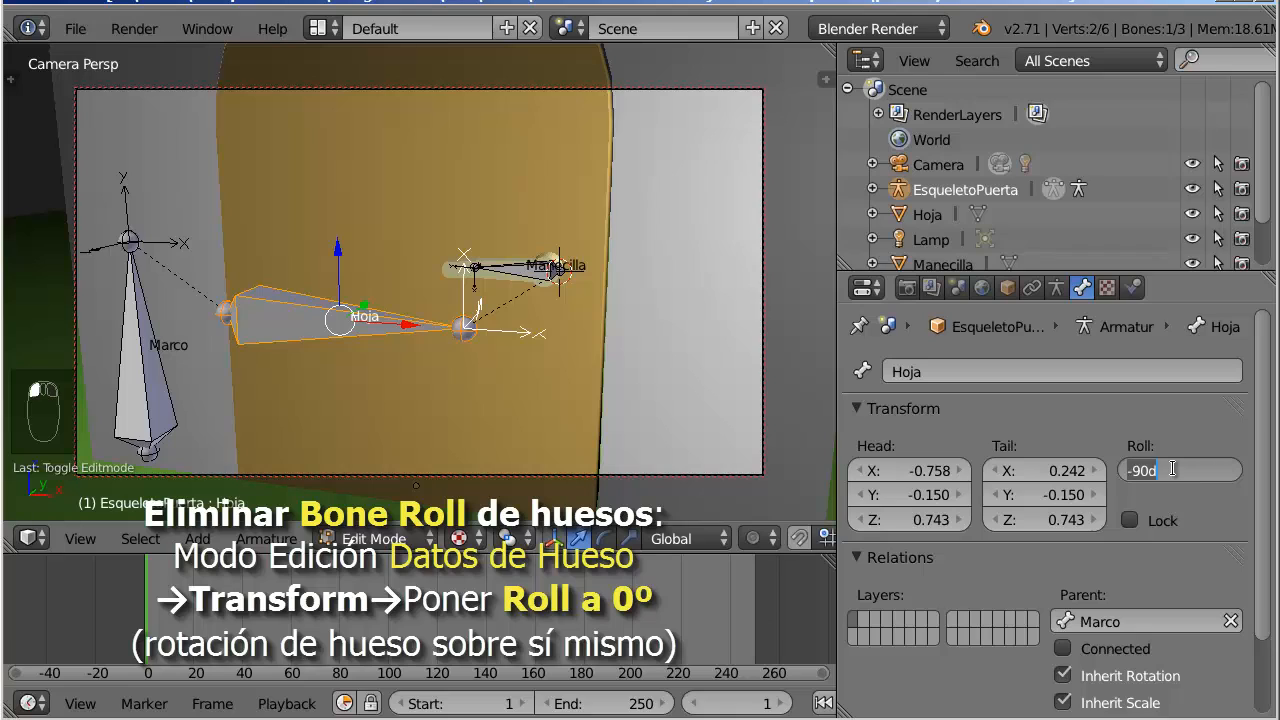
pyautogui.write('0')
pyautogui.press('Return')
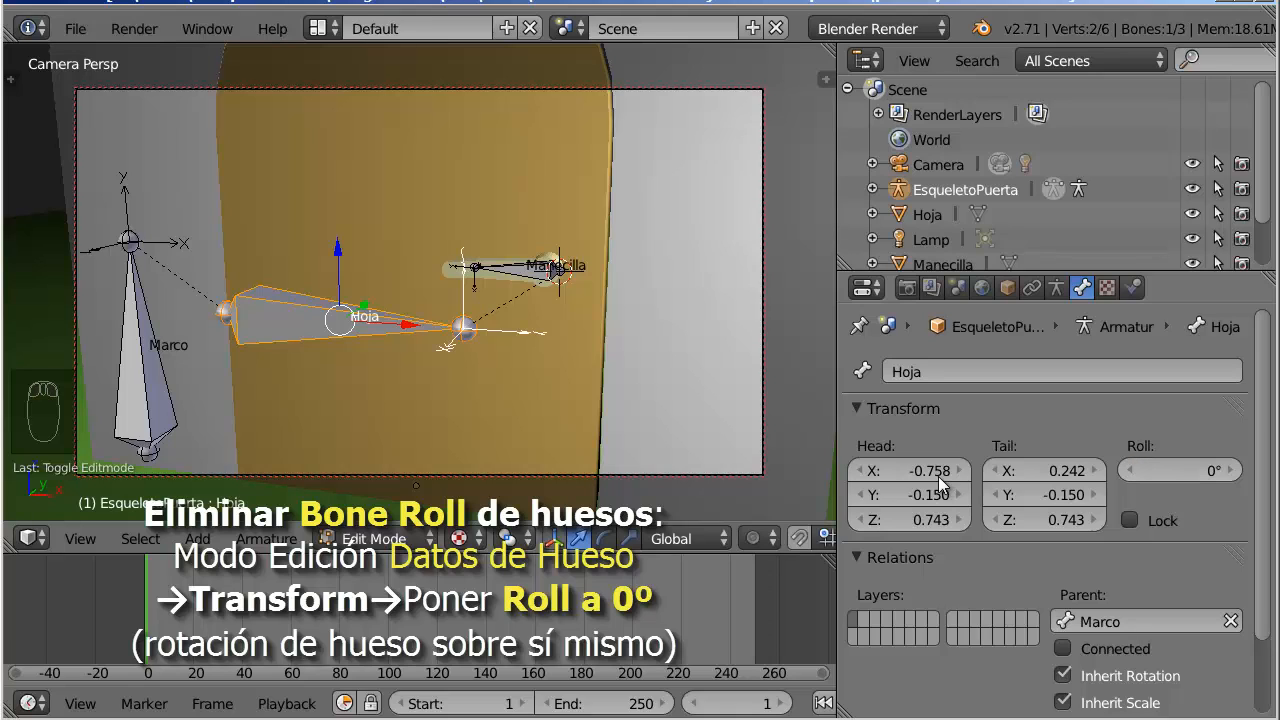
# Step: Set the roll of the Manecilla bone to 0°
pyautogui.rightClick(513, 268)
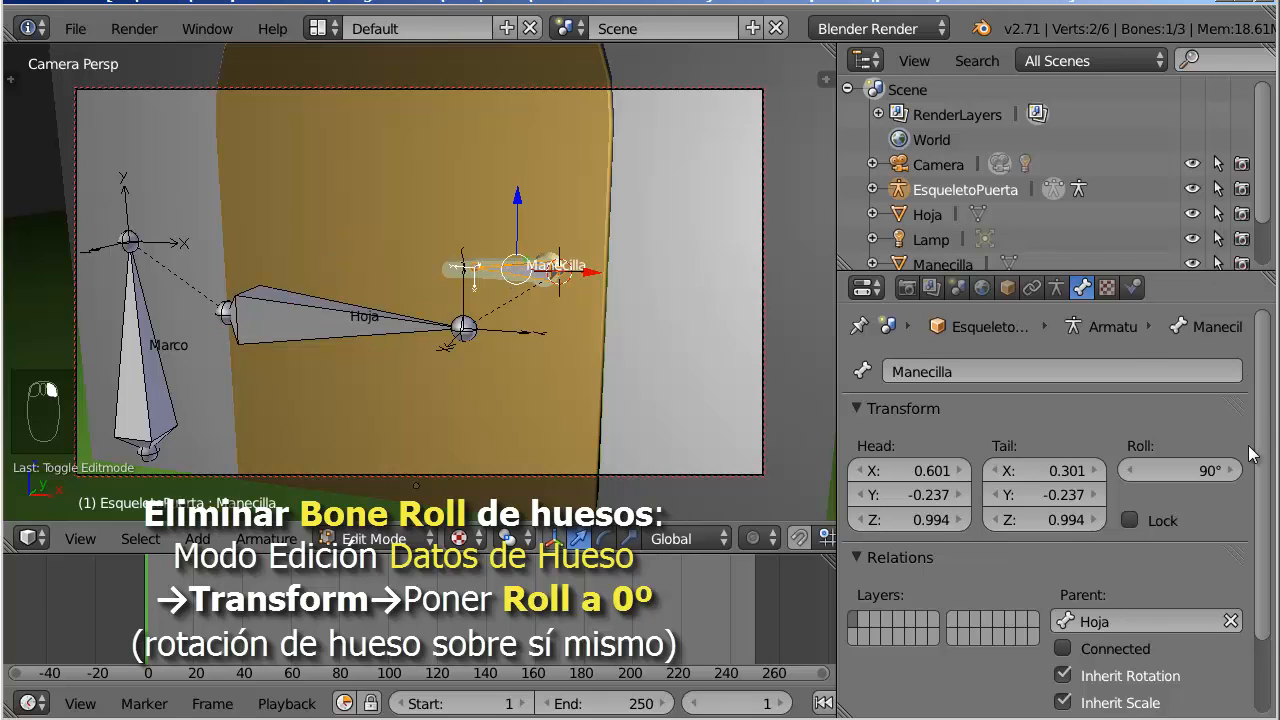
pyautogui.click(1214, 467)
pyautogui.write('0')
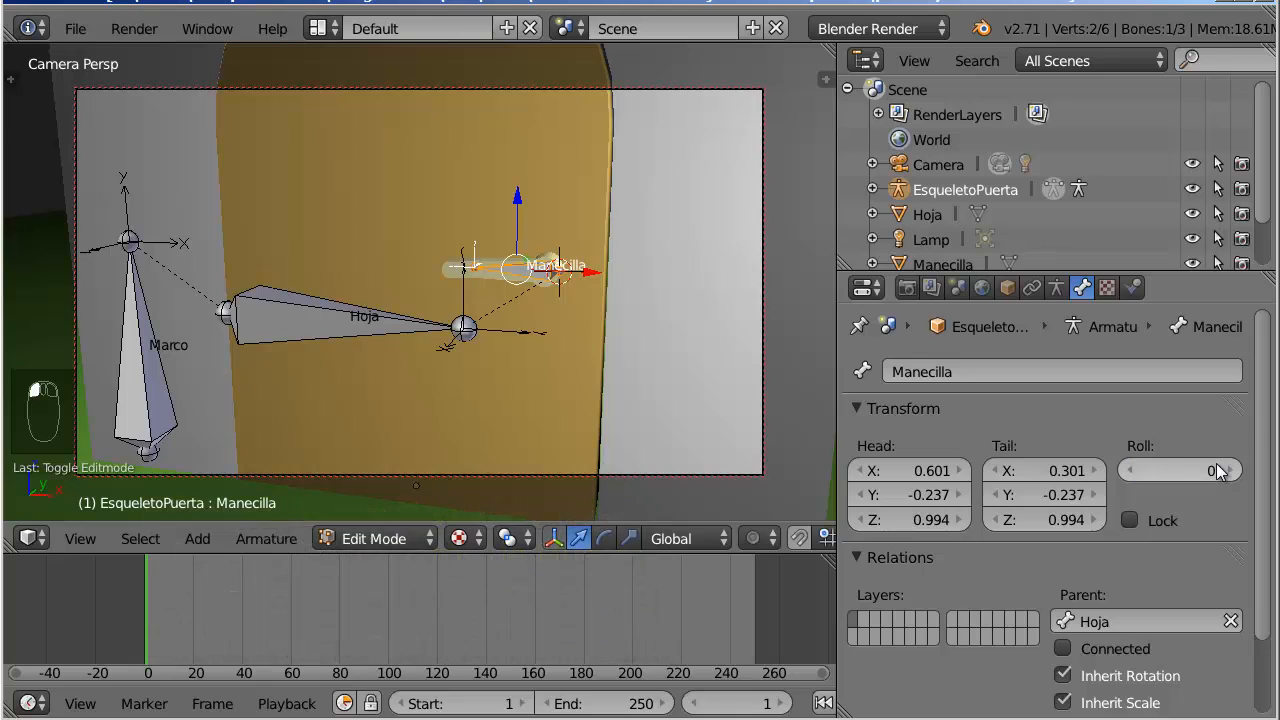
pyautogui.press('Return')
# Step: Make the Marco bone active in Edit Mode and, back in Object Mode, parent the Marco object to EsqueletoPuerta with the Bone option
pyautogui.moveTo(311, 347); pyautogui.dragTo(311, 347, button='middle')
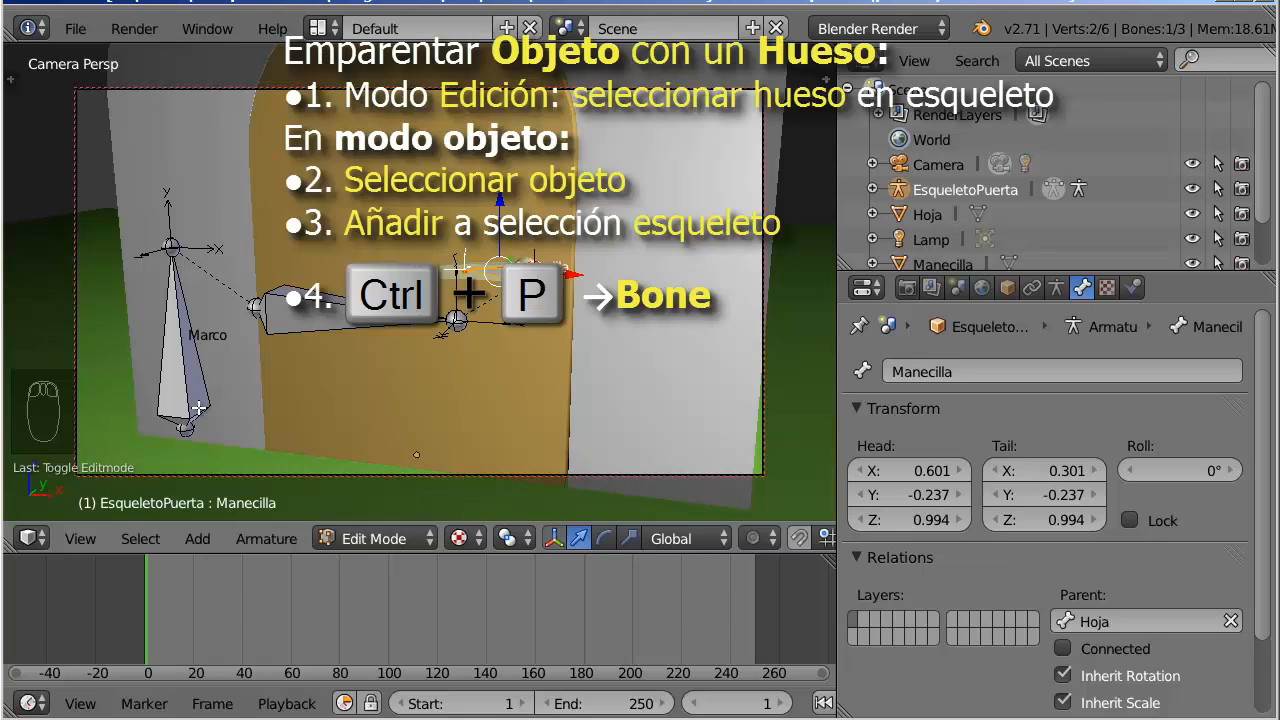
pyautogui.rightClick(184, 378)
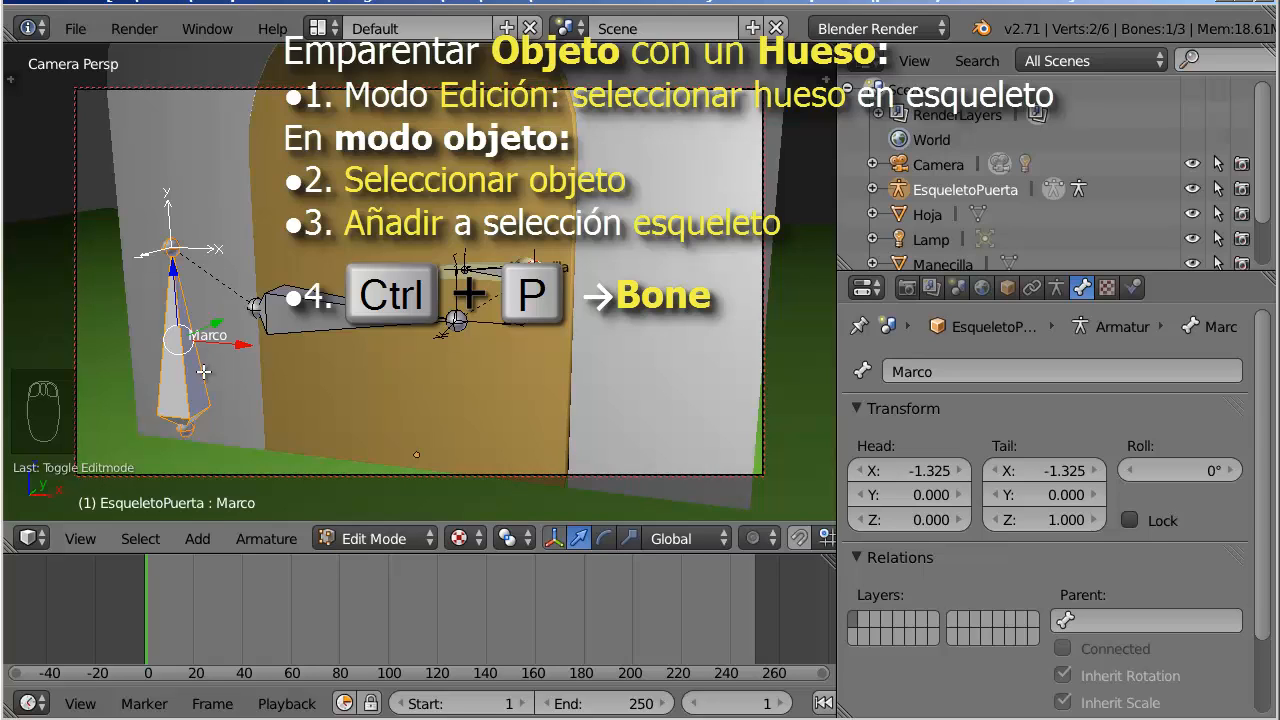
pyautogui.scroll(-1, 205, 372)
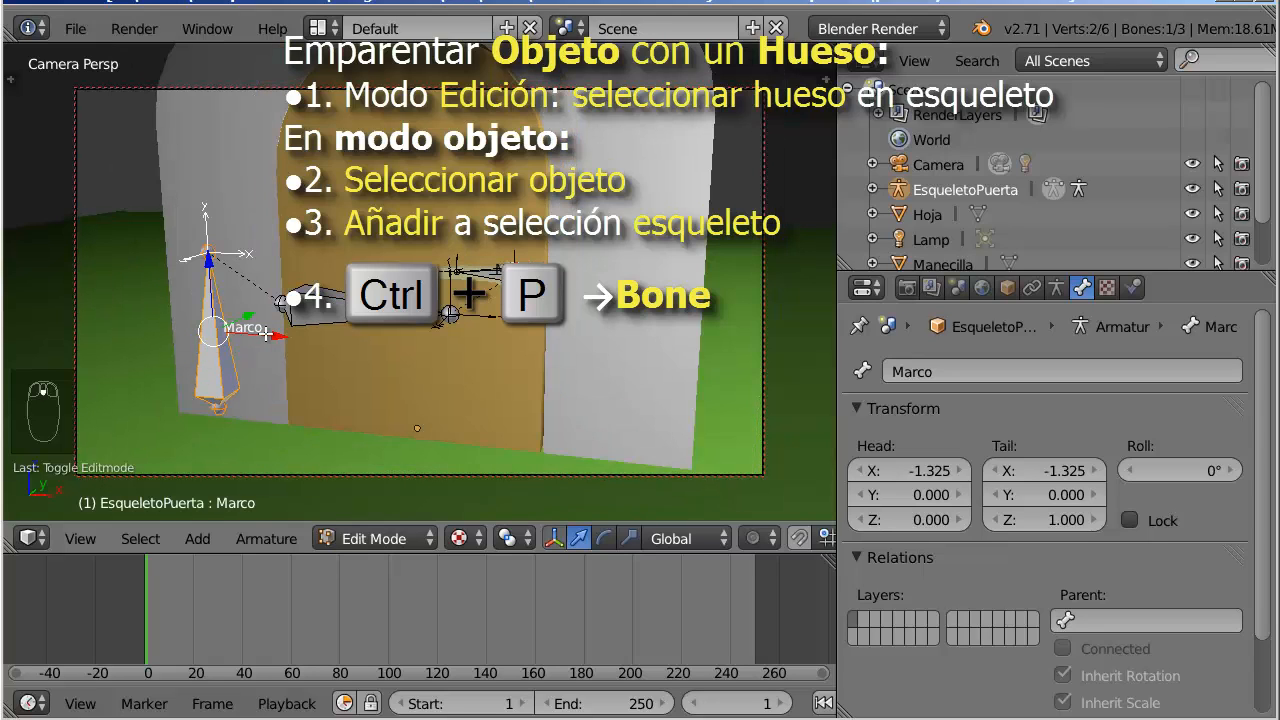
pyautogui.press('Tab')
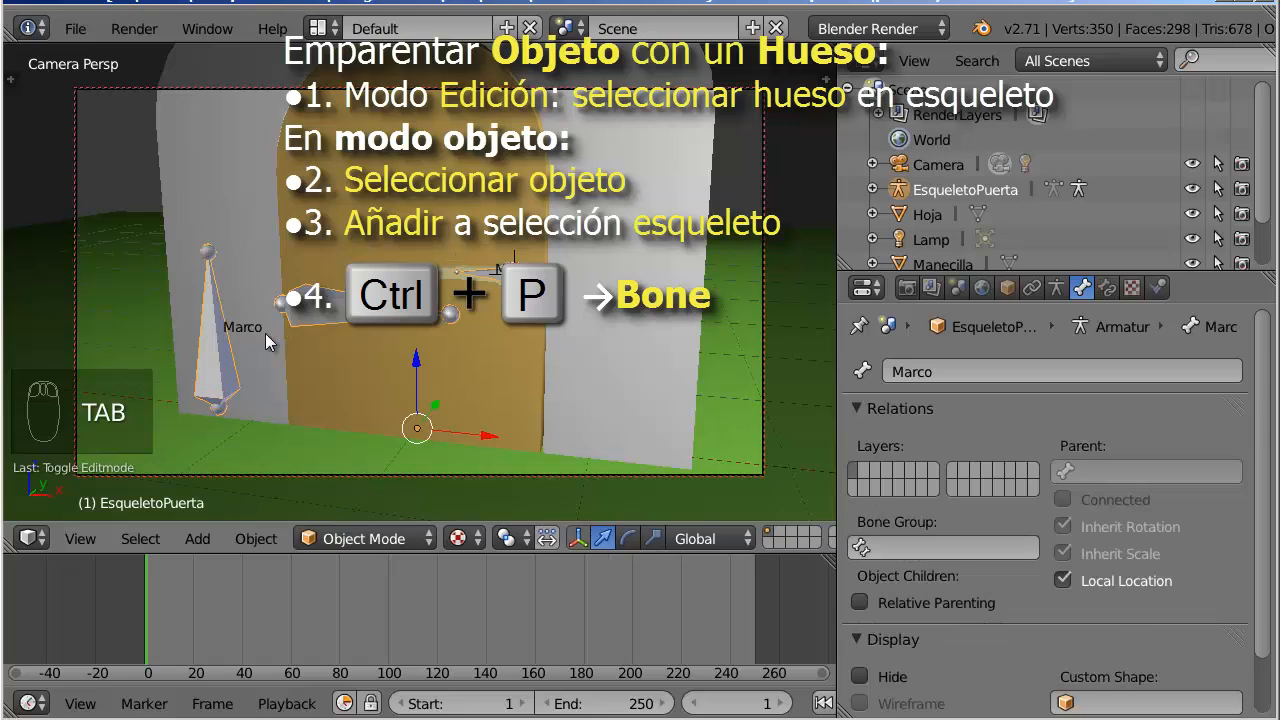
pyautogui.rightClick(246, 162)
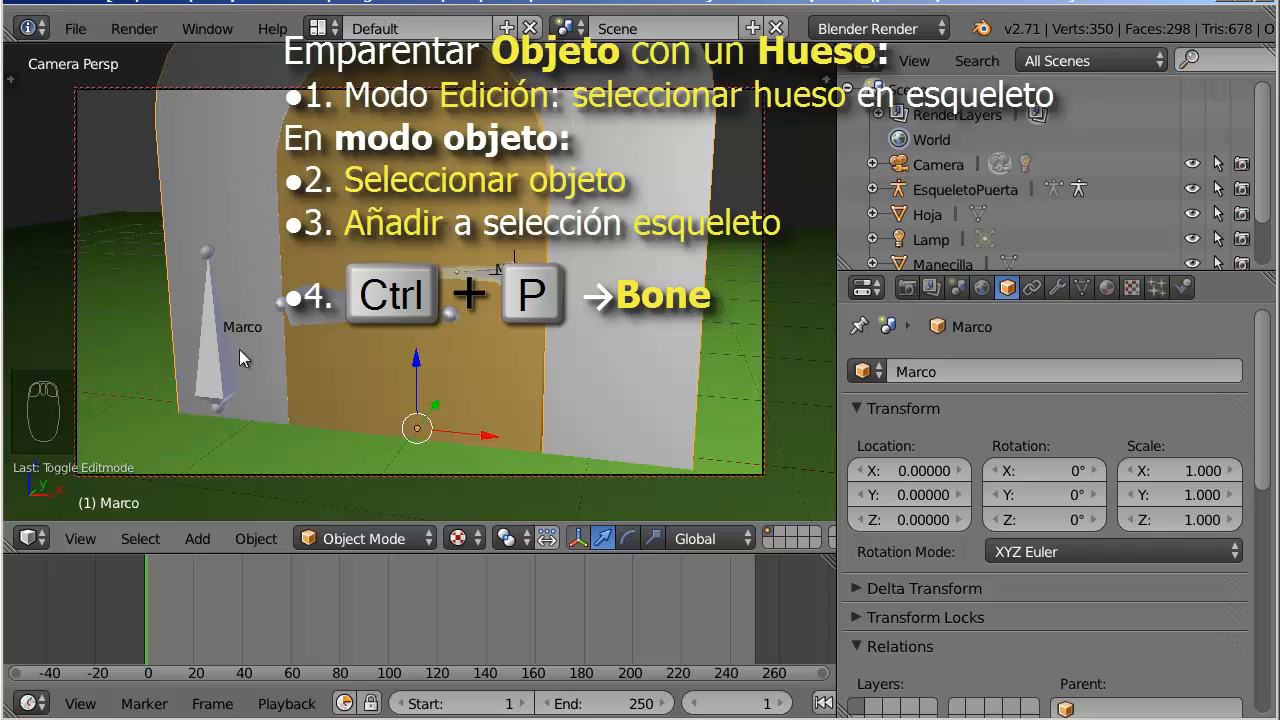
pyautogui.keyDown('shift'); pyautogui.rightClick(211, 378); pyautogui.keyUp('shift')
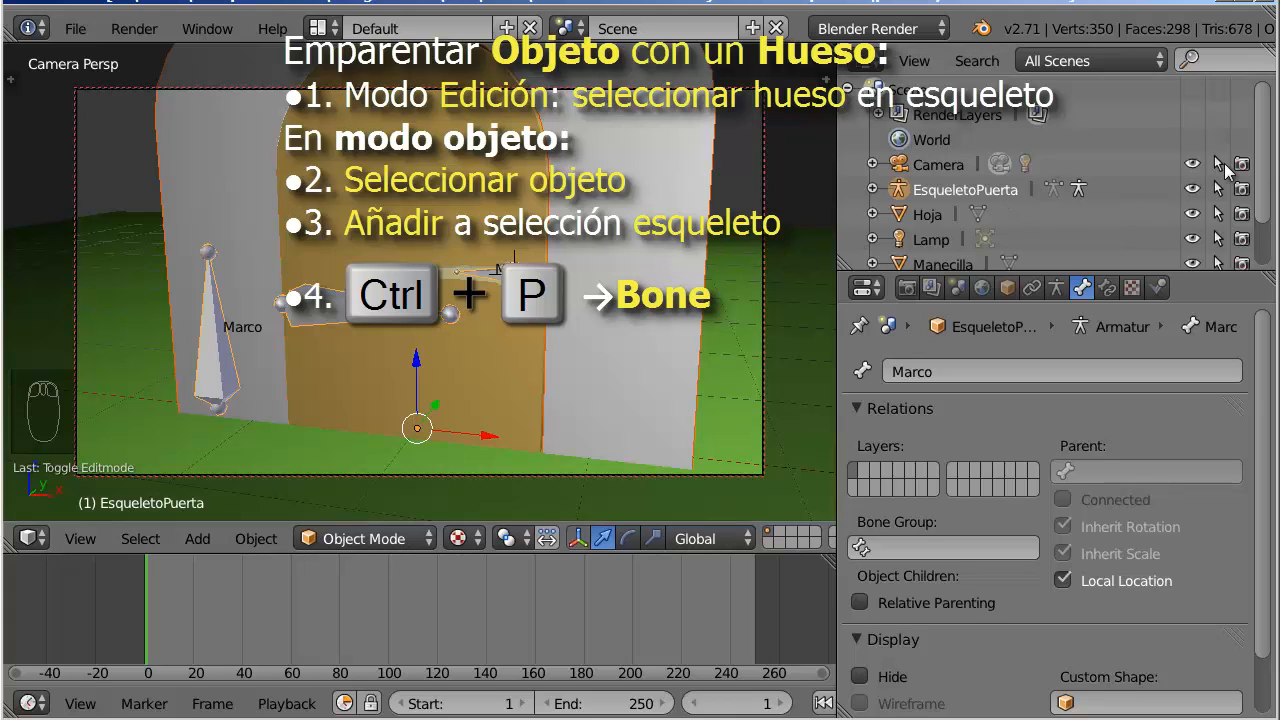
pyautogui.moveTo(1261, 169); pyautogui.dragTo(1262, 224)
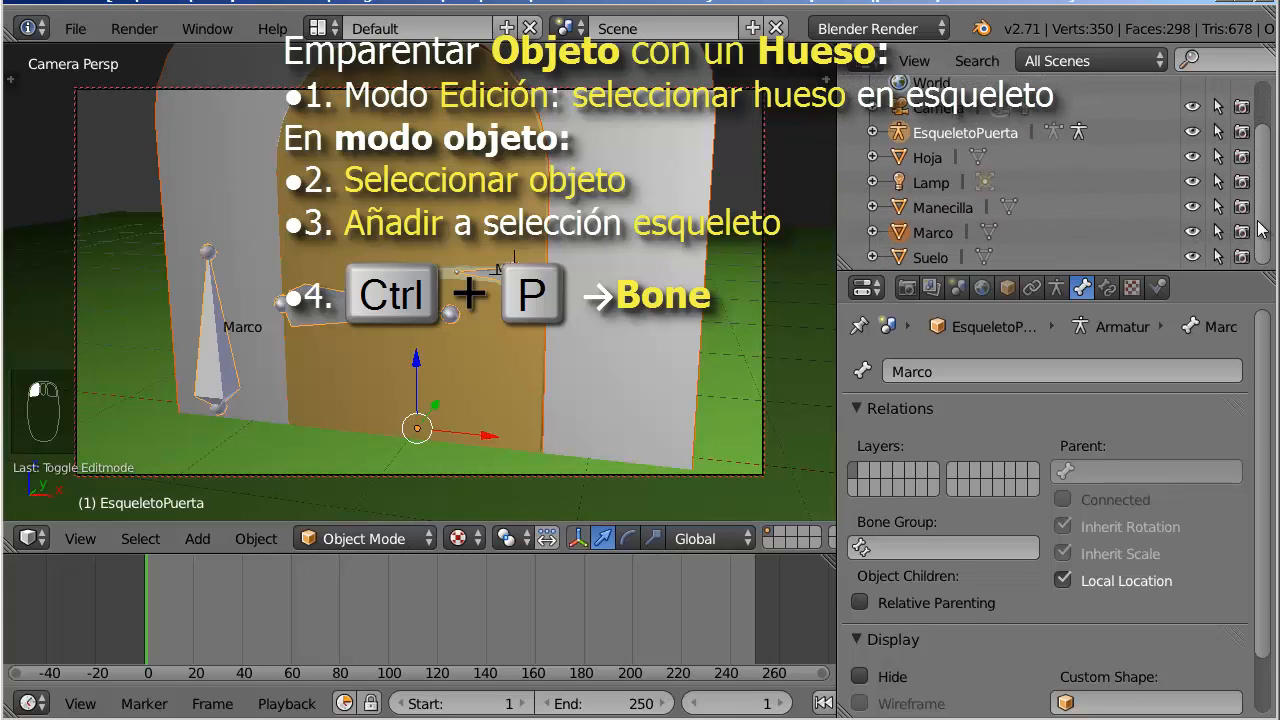
pyautogui.click(943, 238)
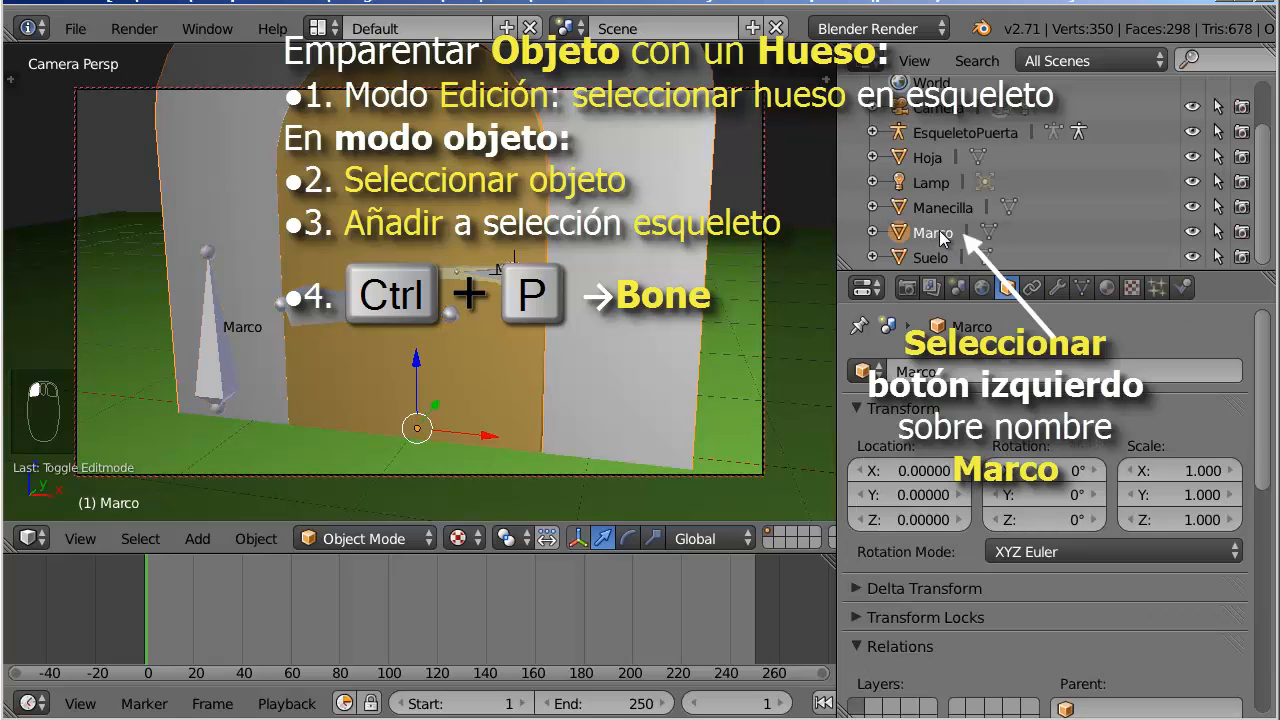
pyautogui.keyDown('shift'); pyautogui.click(988, 135); pyautogui.keyUp('shift')
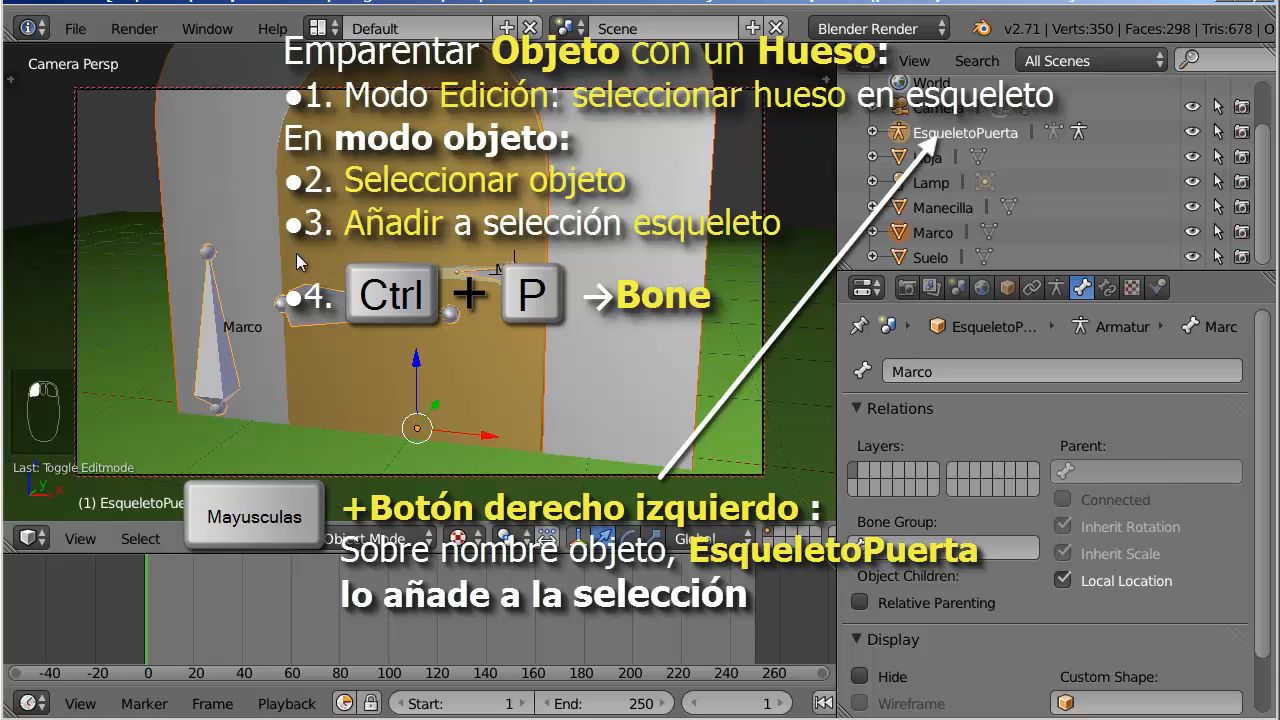
pyautogui.hotkey('ctrl', 'p')
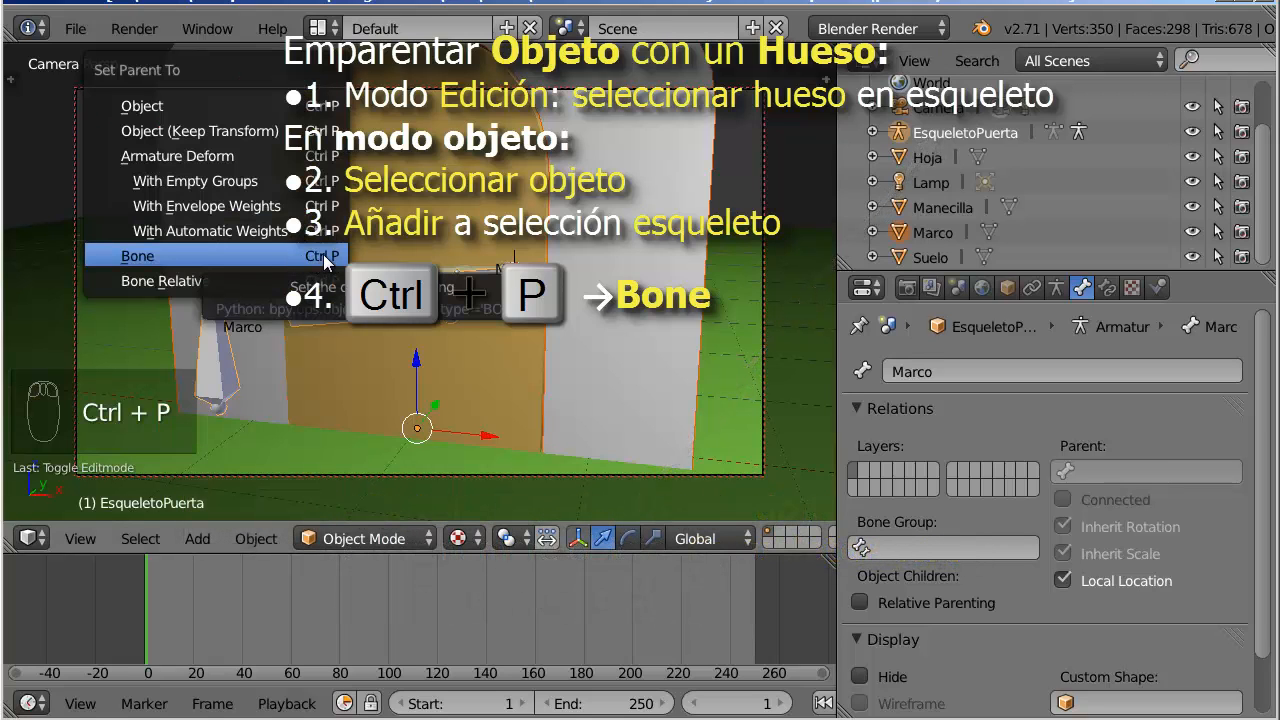
pyautogui.click(323, 254)
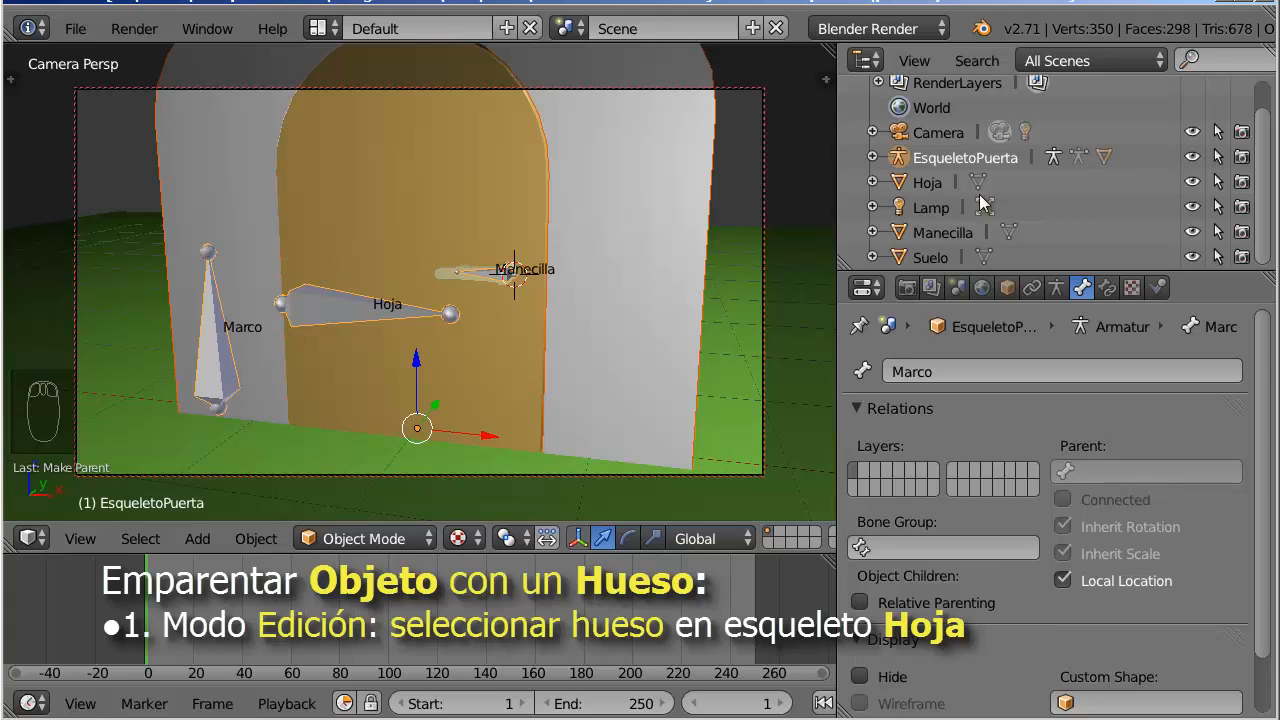
# Step: Make the Hoja bone active in Edit Mode and, back in Object Mode, parent the Hoja object to EsqueletoPuerta with the Bone option
pyautogui.click(965, 160)
pyautogui.press('Tab')
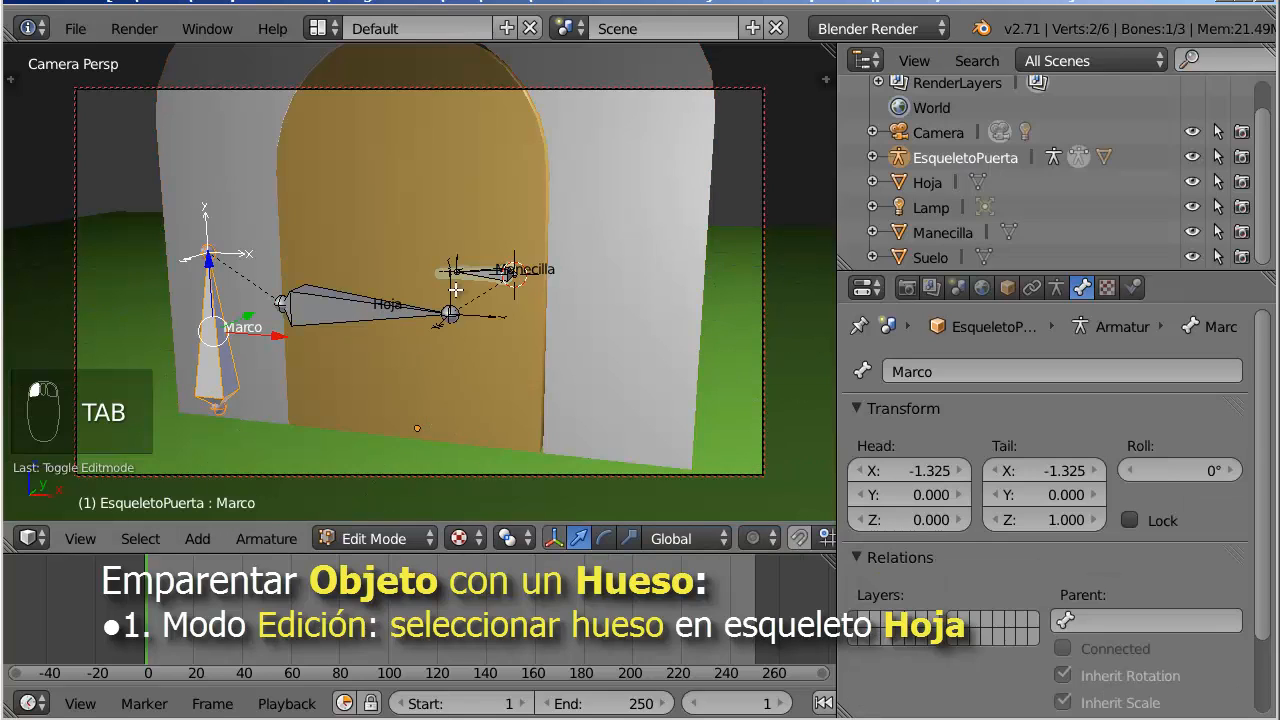
pyautogui.rightClick(333, 305)
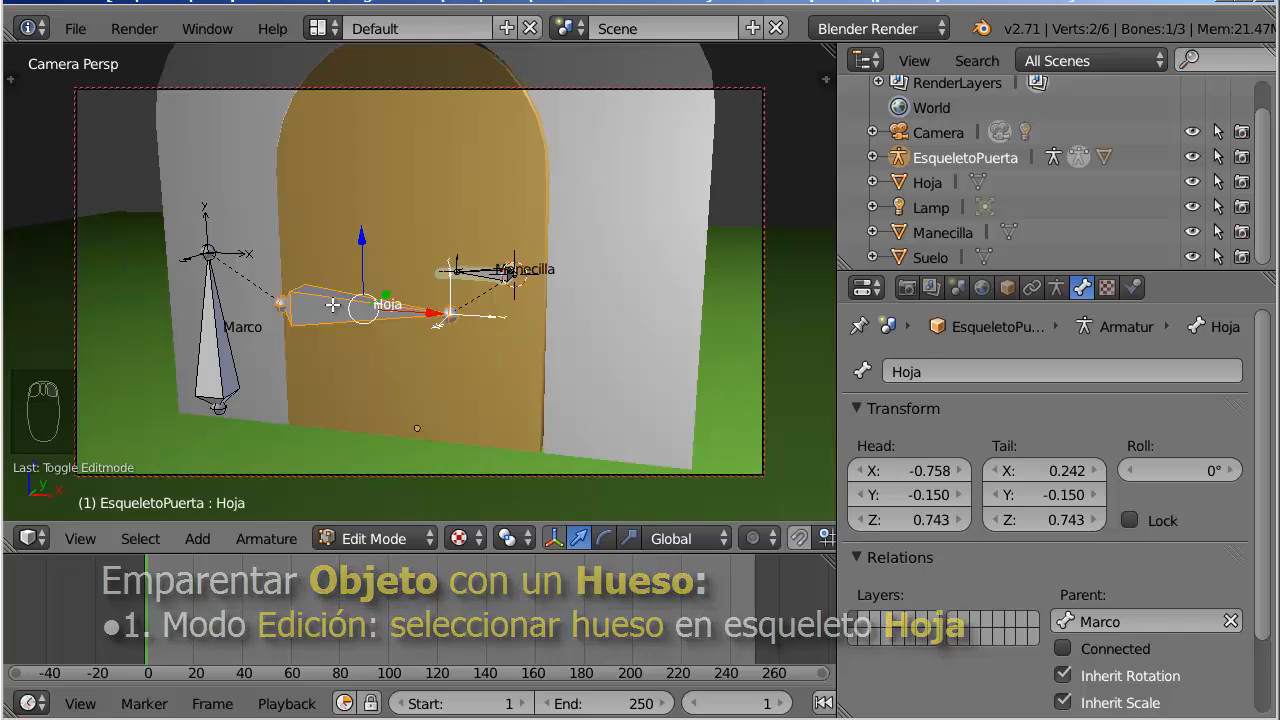
pyautogui.press('Tab')
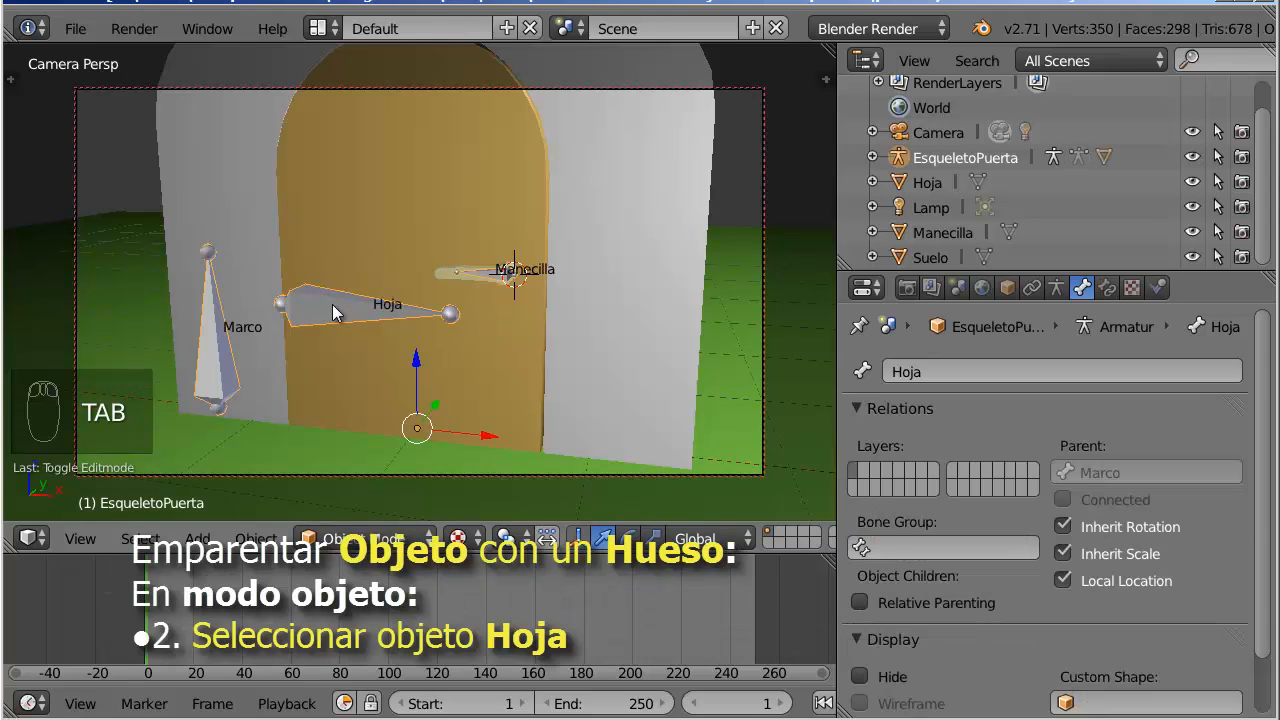
pyautogui.rightClick(389, 176)
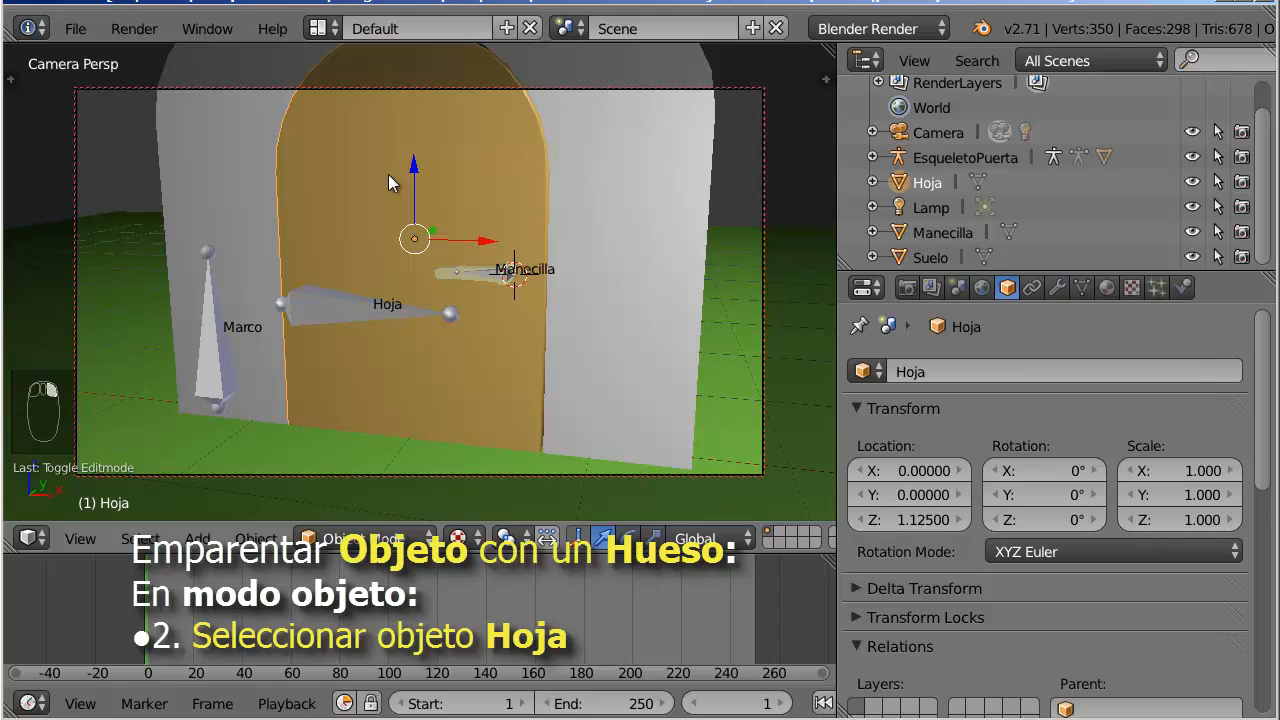
pyautogui.keyDown('shift'); pyautogui.rightClick(947, 156); pyautogui.keyUp('shift')
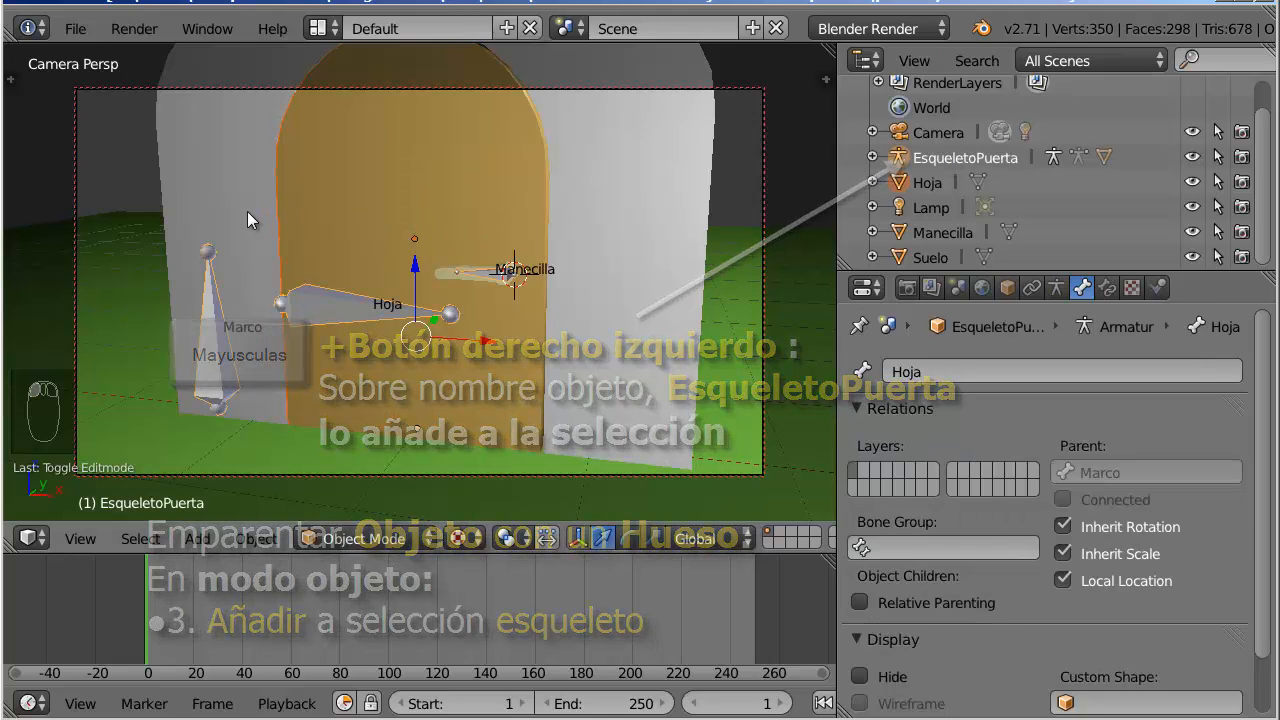
pyautogui.hotkey('ctrl', 'p')
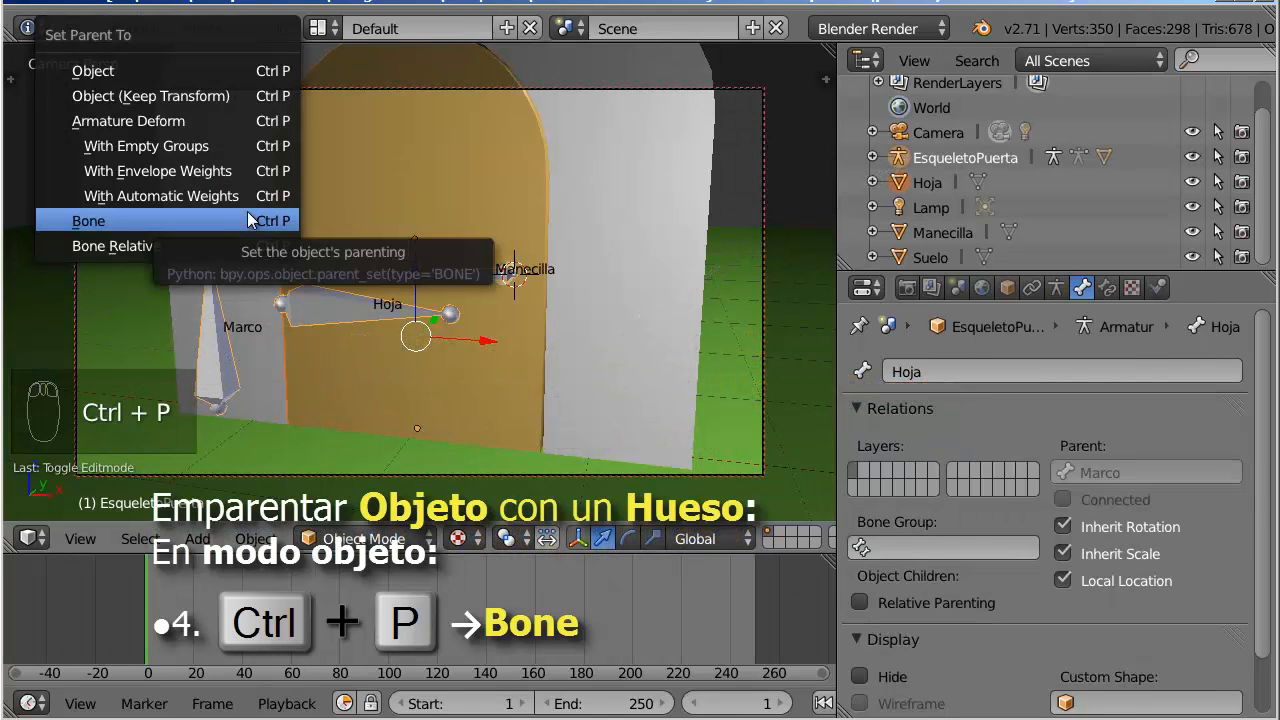
pyautogui.click(247, 211)
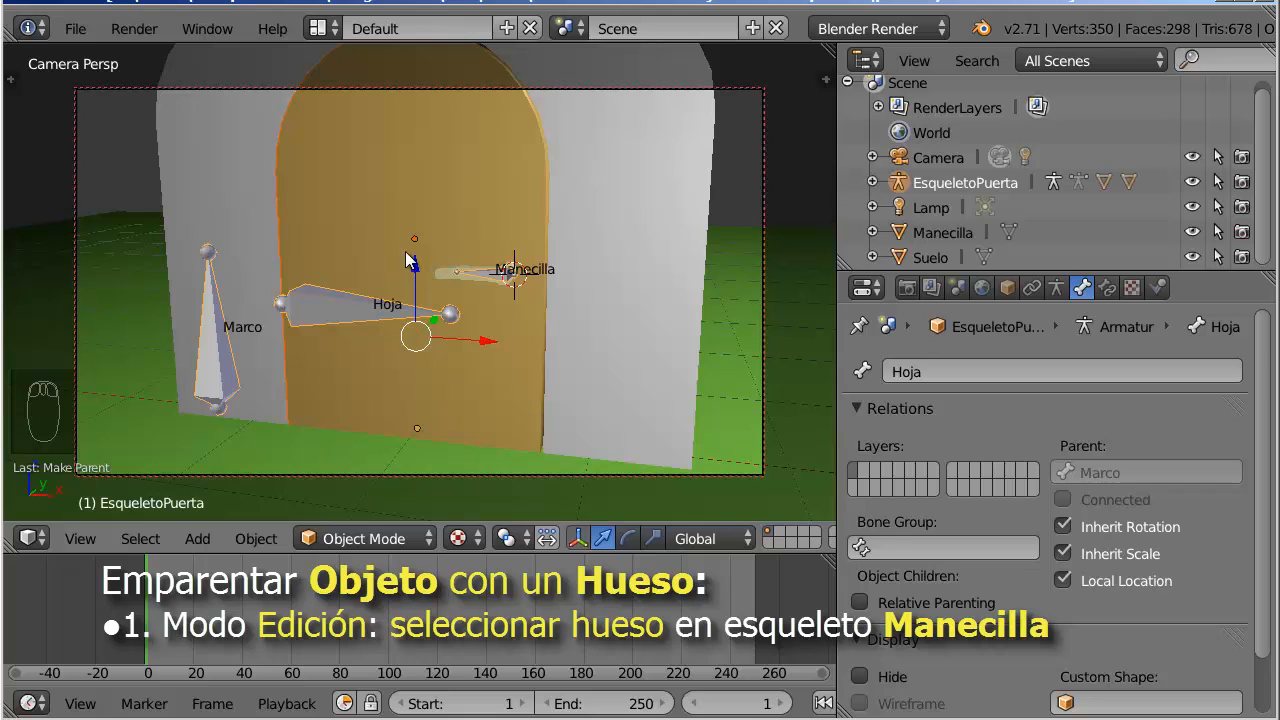
# Step: Make the Manecilla bone of EsqueletoPuerta active in Edit Mode and return the armature to Object Mode
pyautogui.rightClick(221, 366)
pyautogui.rightClick(221, 366)
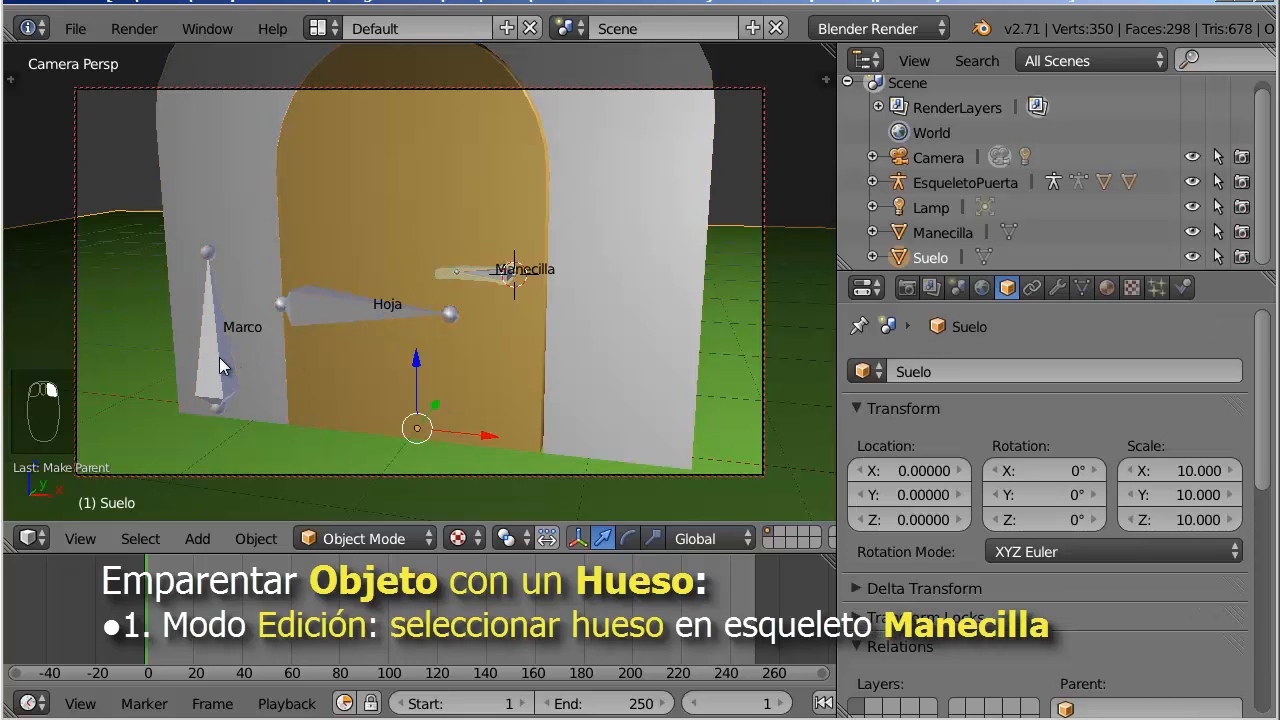
pyautogui.click(933, 185)
pyautogui.press('Tab')
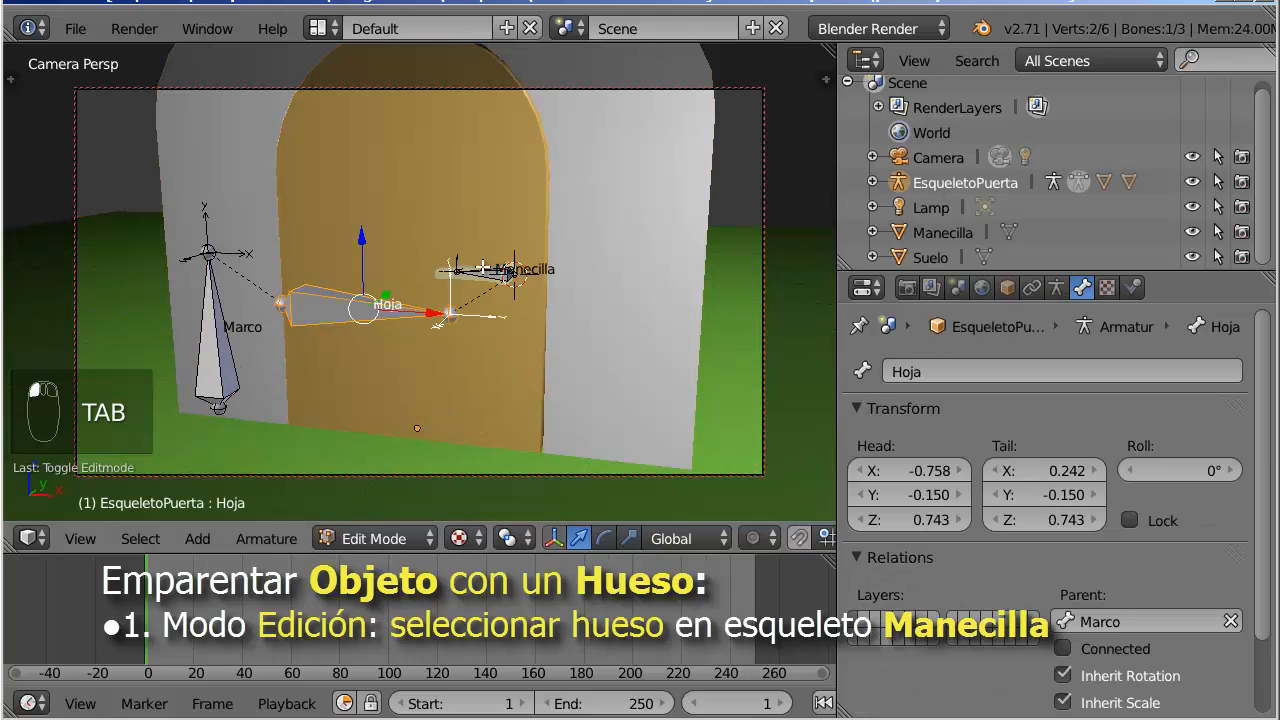
pyautogui.rightClick(484, 272)
pyautogui.scroll(3, 598, 387)
pyautogui.scroll(2, 598, 386)
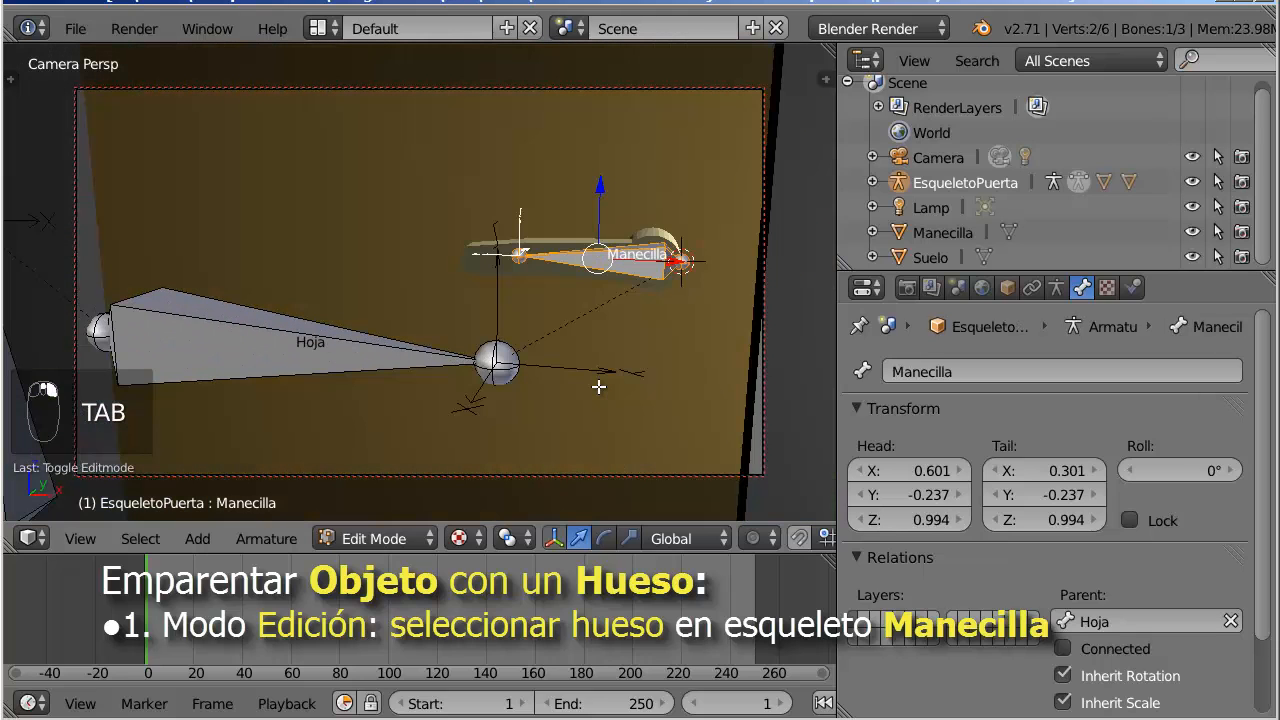
pyautogui.press('Tab')
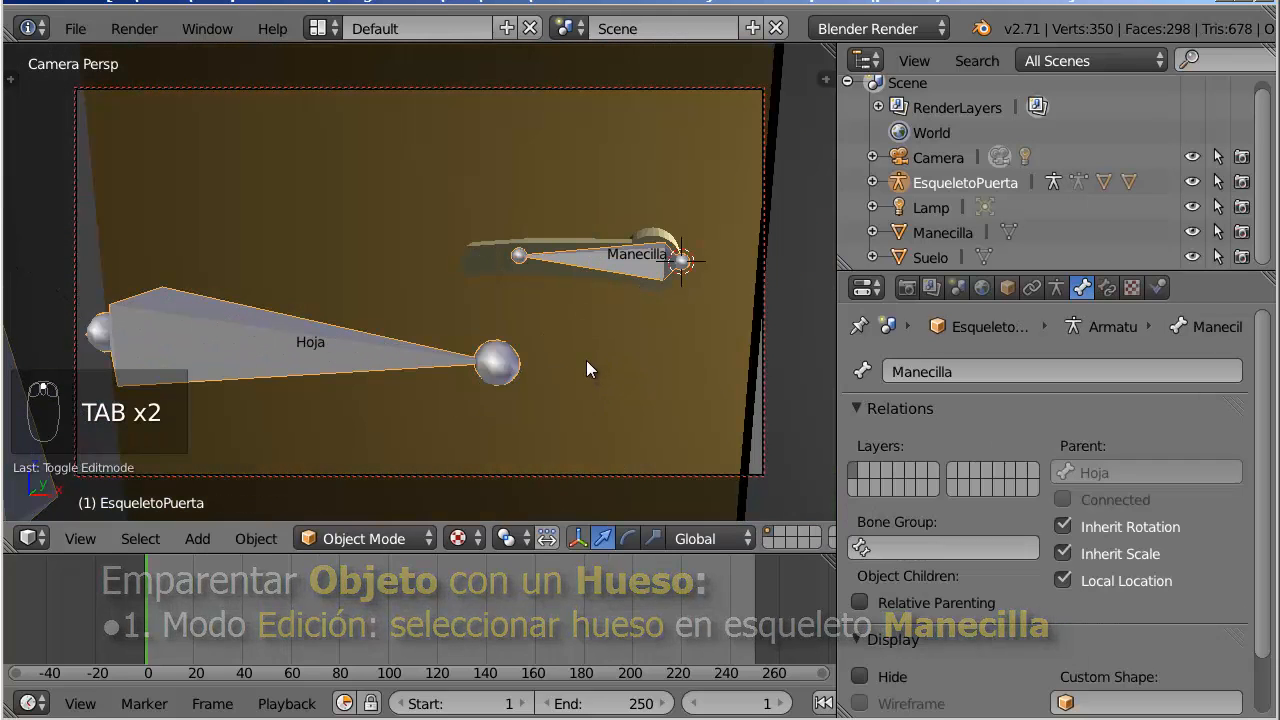
# Step: Parent the Manecilla handle object to the EsqueletoPuerta armature with the Bone option
pyautogui.rightClick(500, 260)
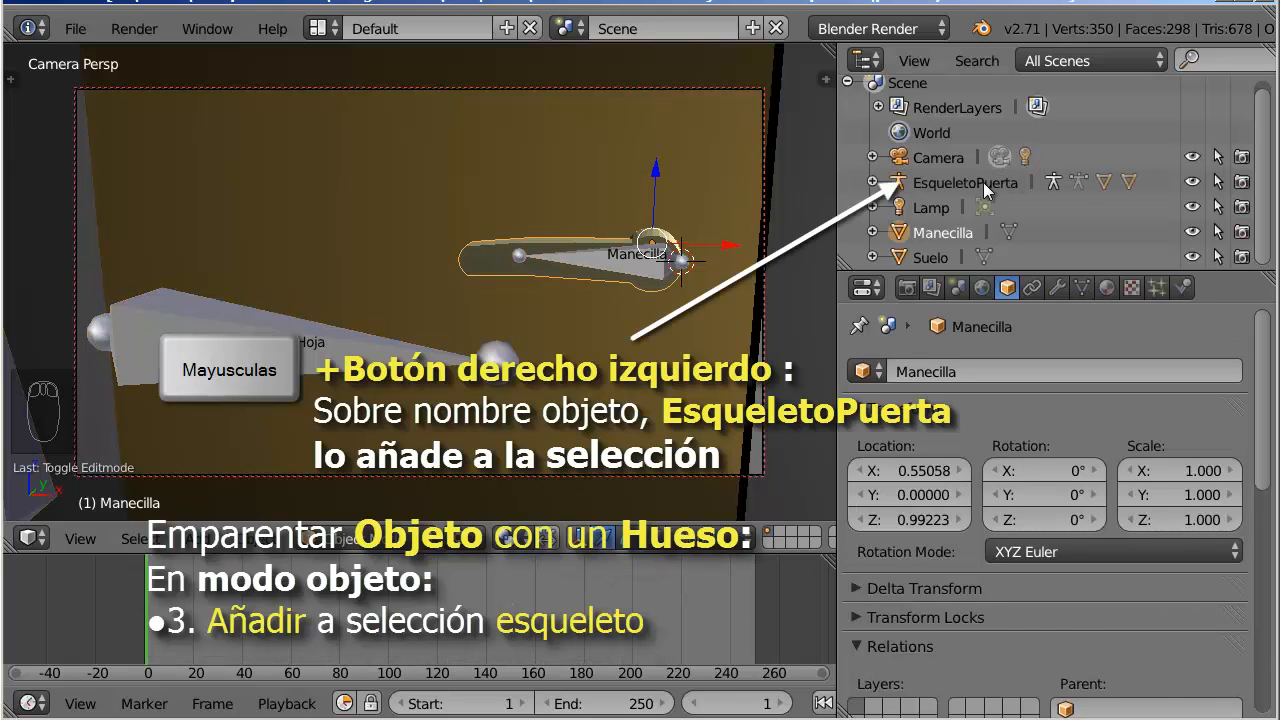
pyautogui.keyDown('shift'); pyautogui.click(983, 182); pyautogui.keyUp('shift')
pyautogui.hotkey('ctrl', 'p')
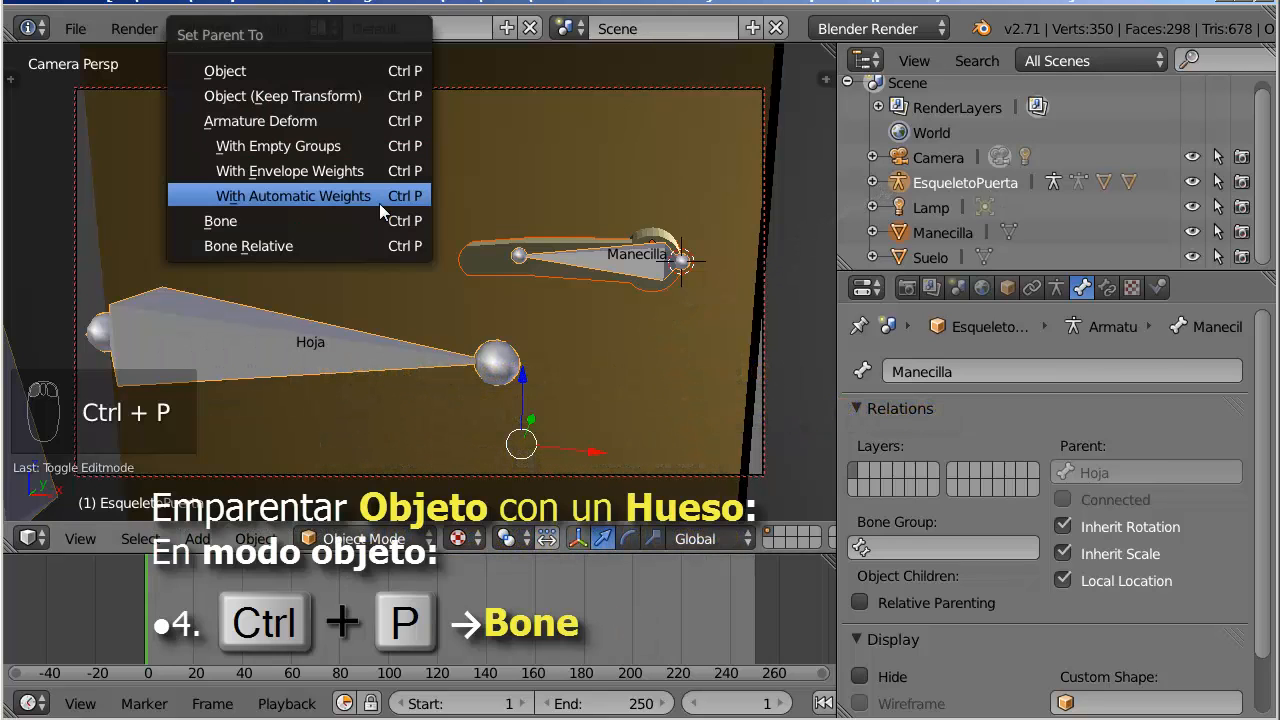
pyautogui.click(370, 228)
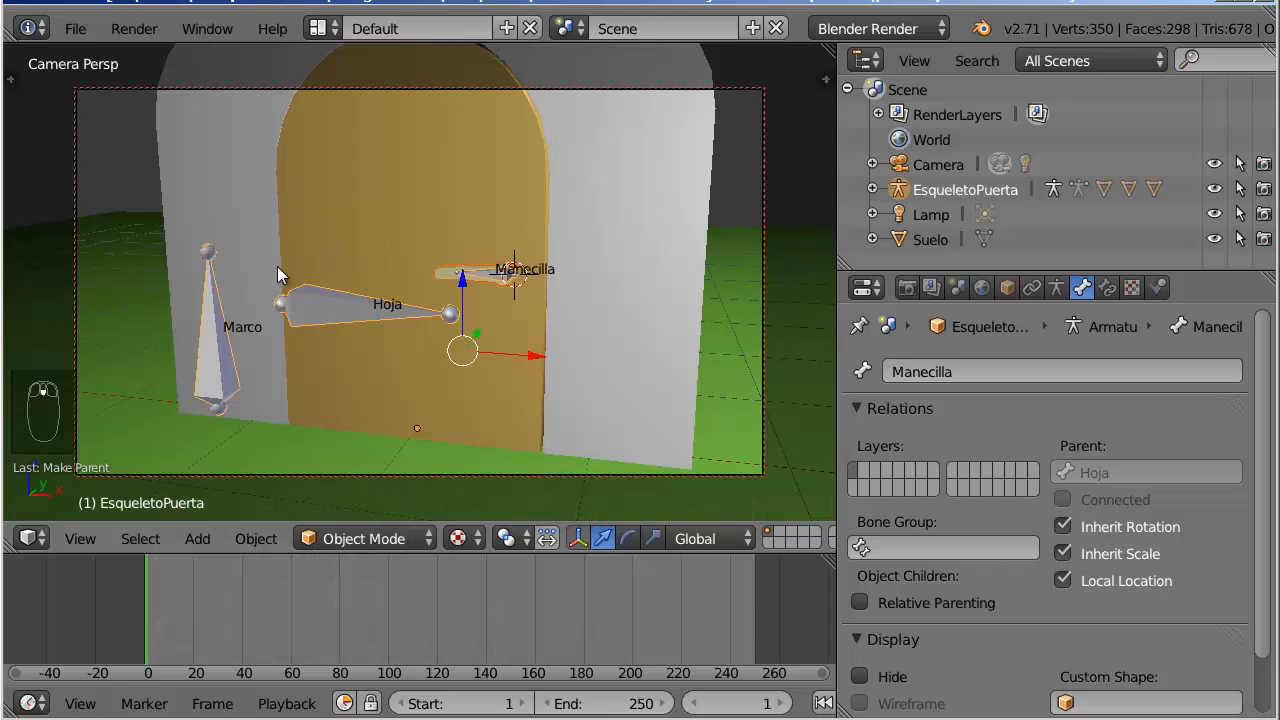
pyautogui.rightClick(396, 201)
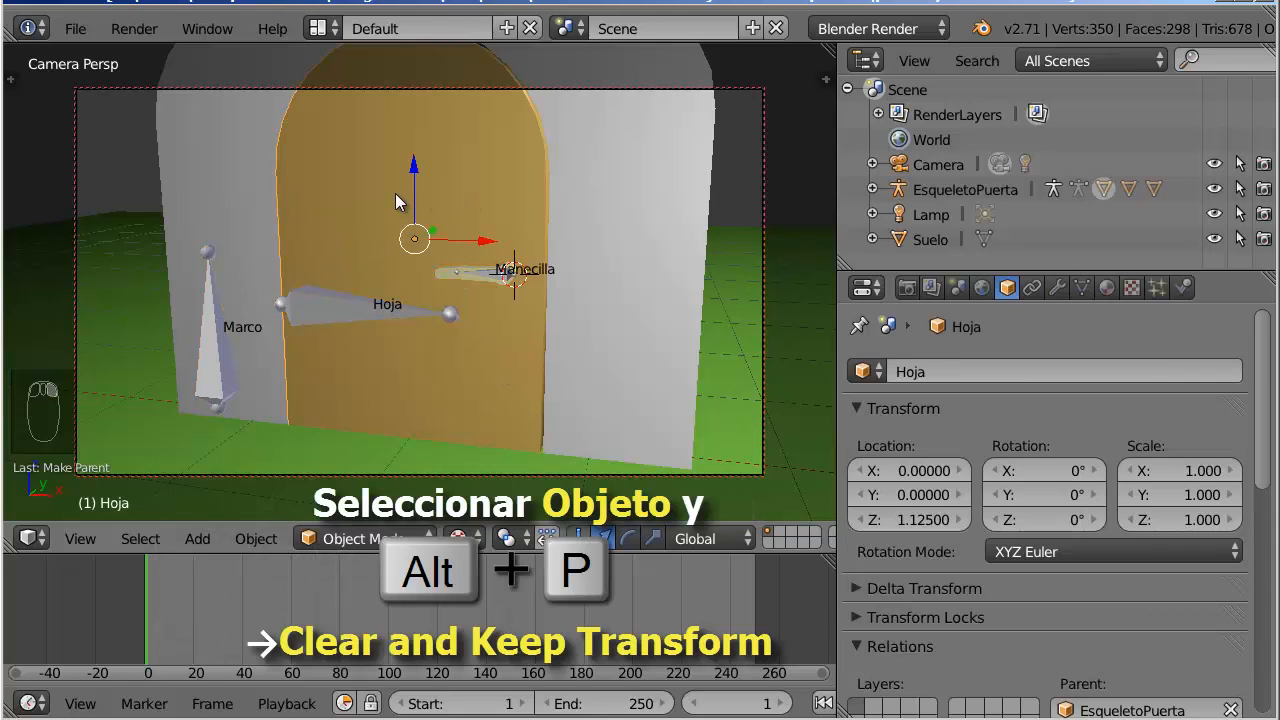
pyautogui.hotkey('alt', 'p')
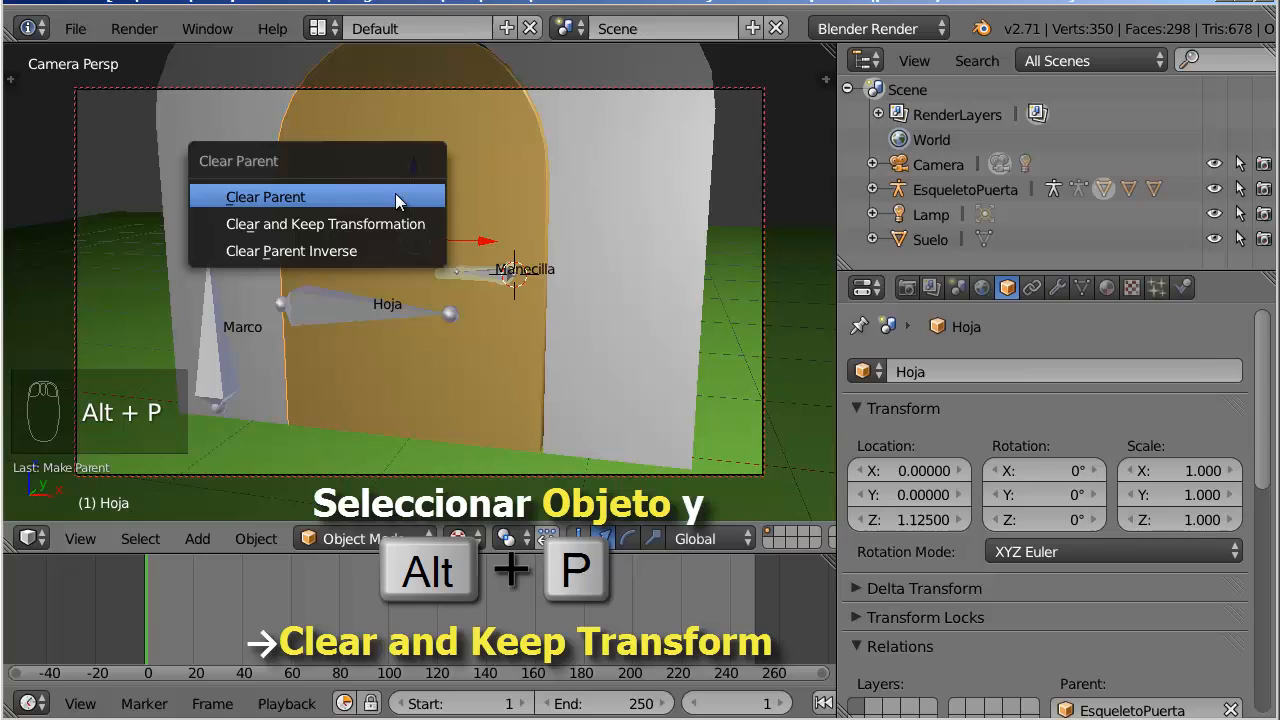
pyautogui.click(434, 231)
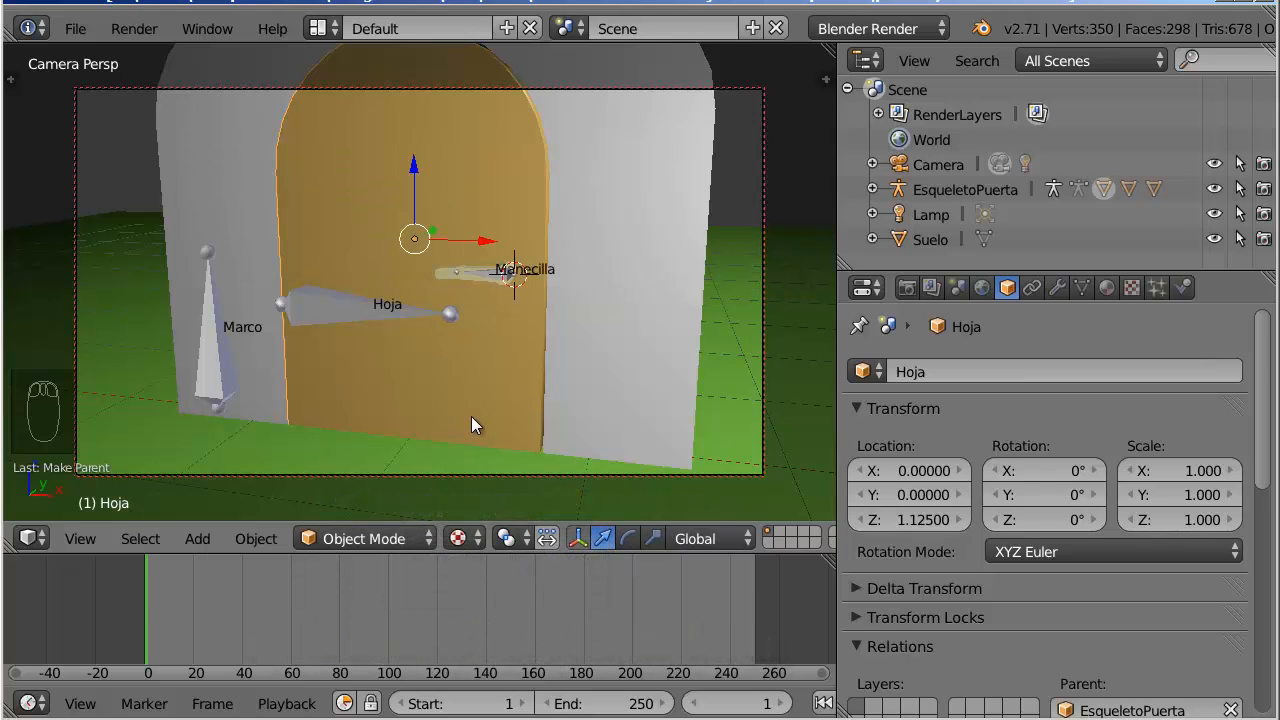
# Step: Select the EsqueletoPuerta armature and switch it to Pose Mode
pyautogui.scroll(-1, 471, 416)
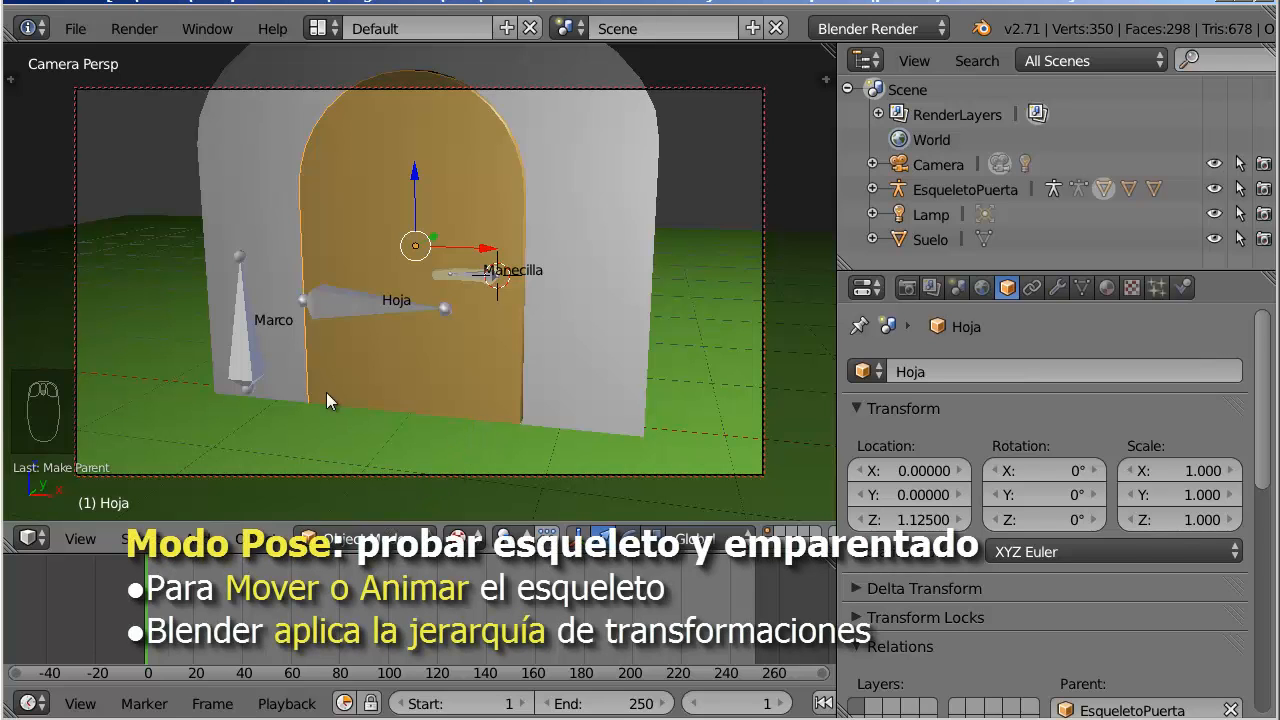
pyautogui.click(251, 364)
pyautogui.click(251, 365)
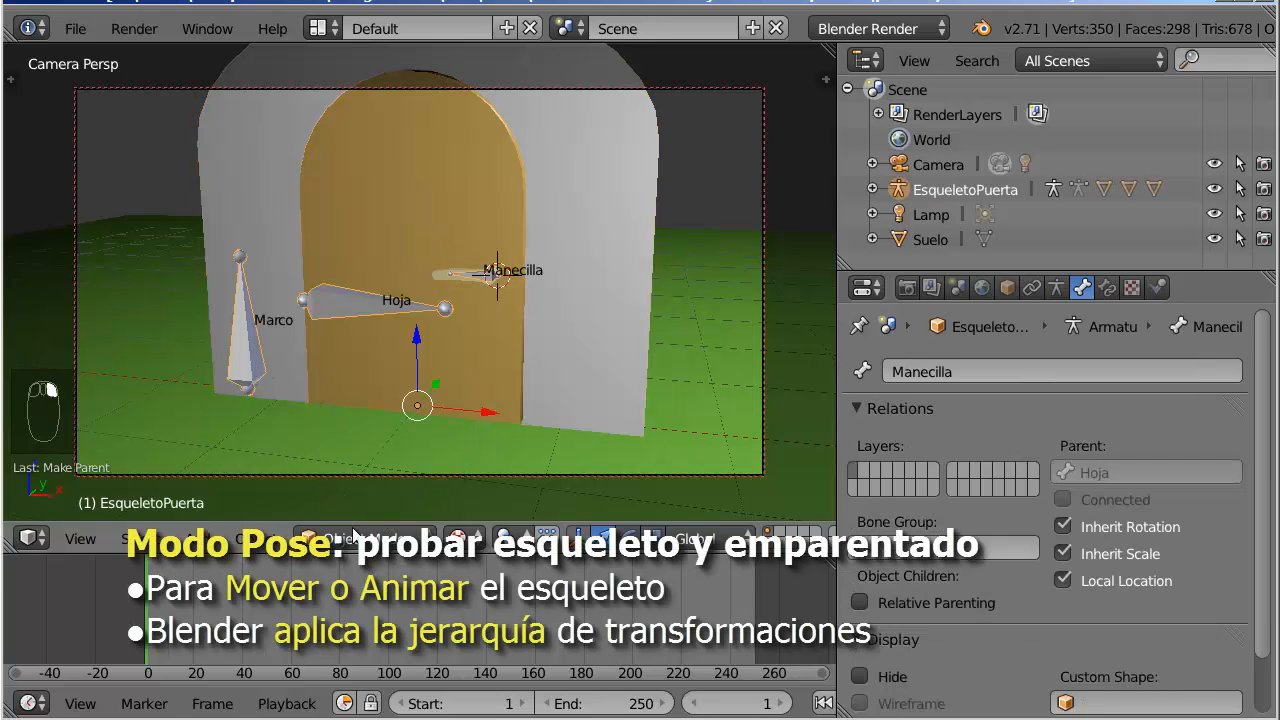
pyautogui.click(358, 537)
pyautogui.click(355, 457)
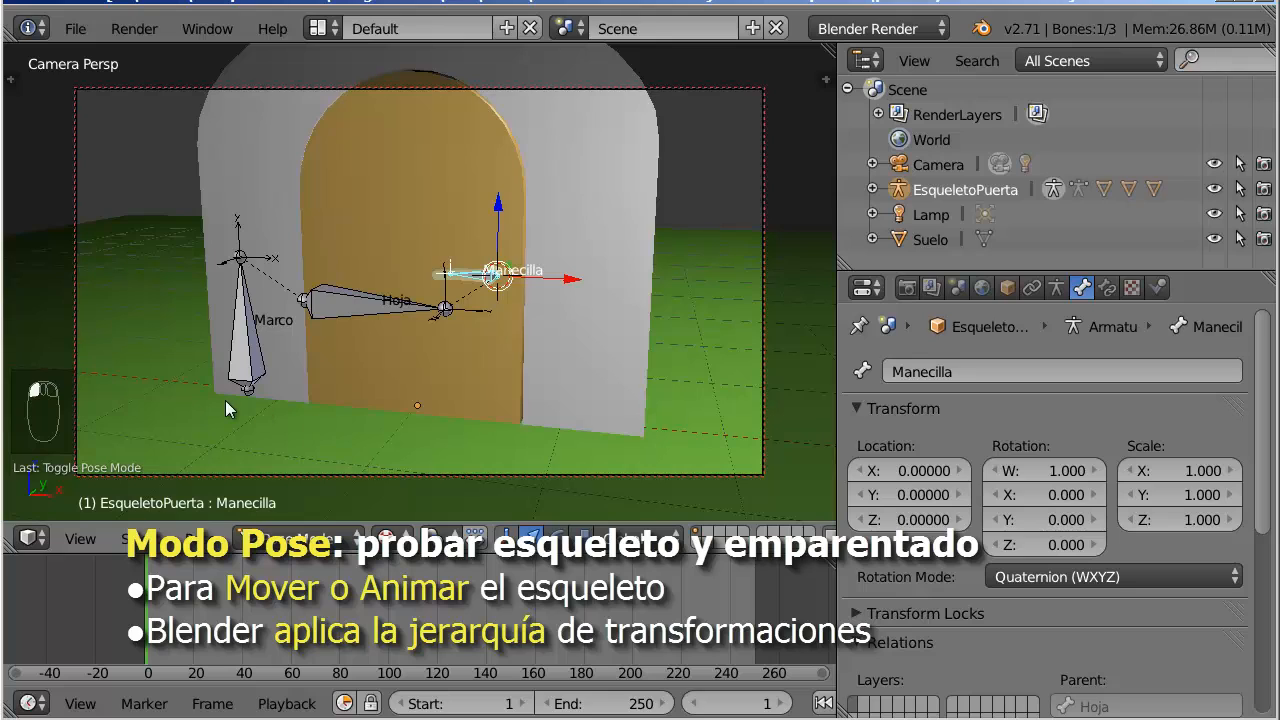
pyautogui.scroll(1, 271, 408)
pyautogui.moveTo(271, 408)
pyautogui.mouseDown(button='middle')
pyautogui.moveTo(331, 410)
pyautogui.moveTo(278, 400)
pyautogui.moveTo(335, 396)
pyautogui.moveTo(255, 408)
pyautogui.mouseUp(button='middle')
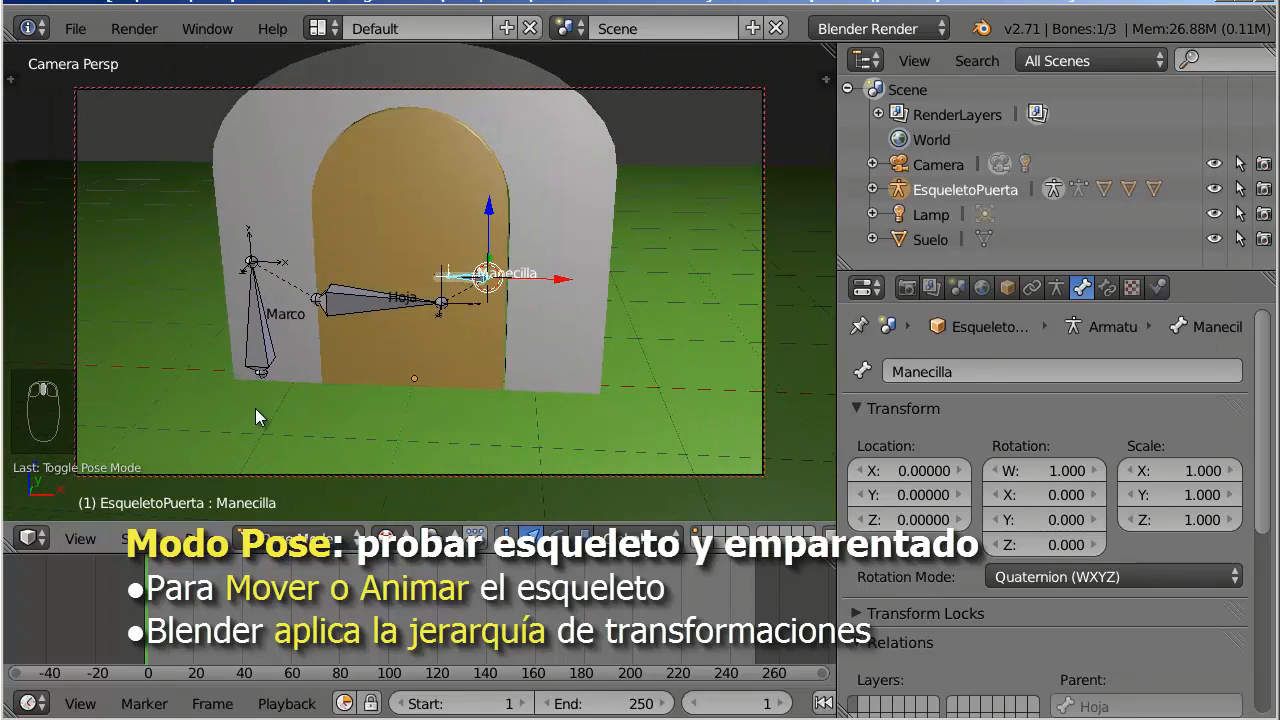
# Step: Test the hierarchy by moving the Marco root bone freely, and cancel the move
pyautogui.rightClick(258, 333)
pyautogui.press('g')
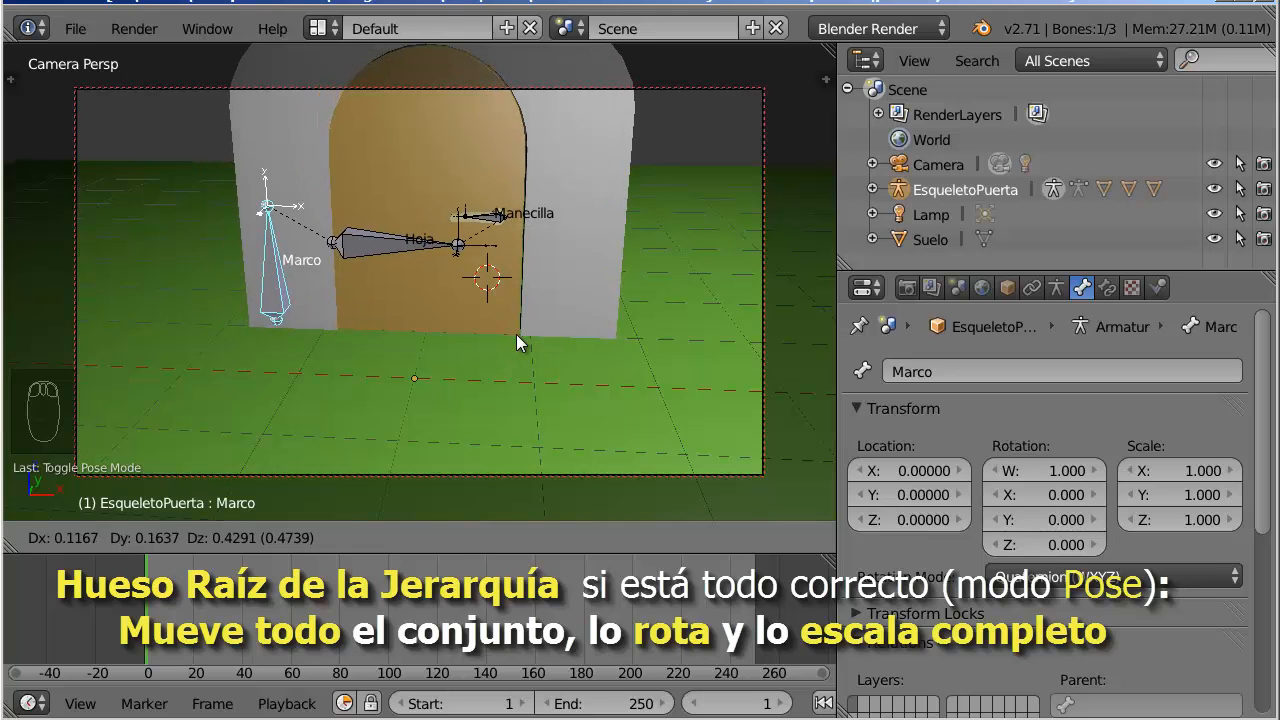
pyautogui.rightClick(516, 335)
pyautogui.scroll(1, 564, 448)
pyautogui.scroll(-1, 564, 448)
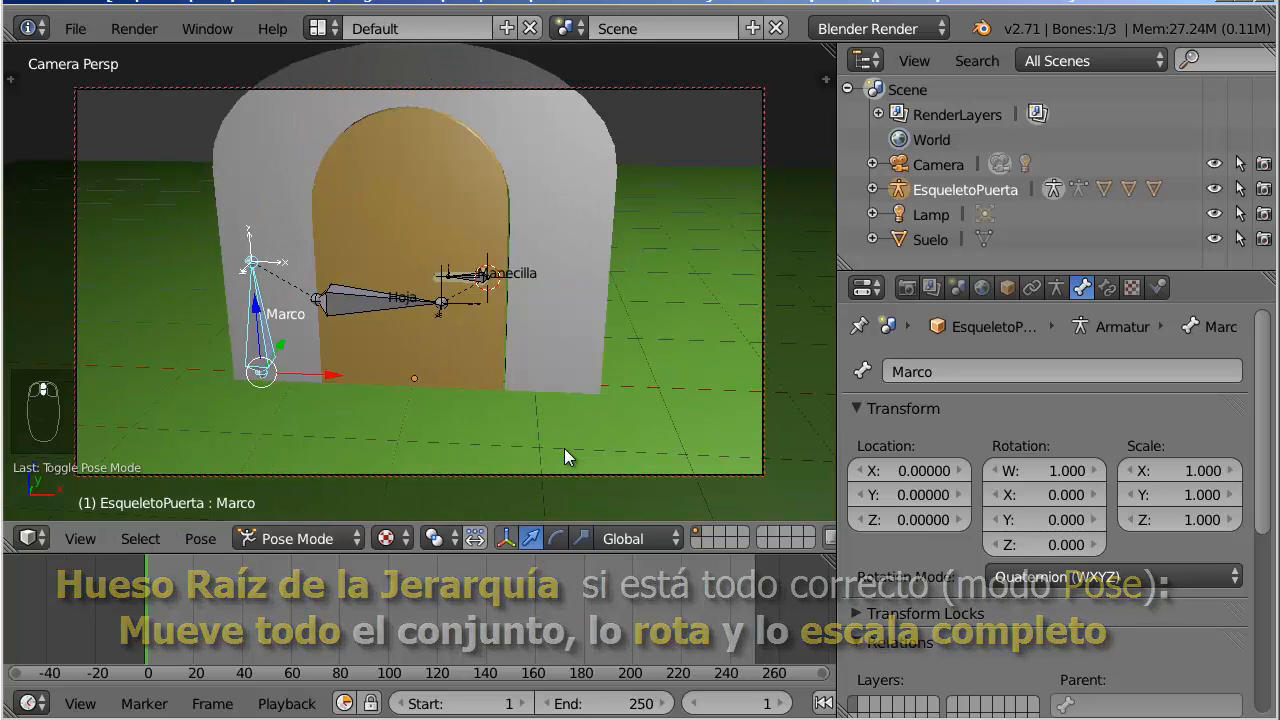
# Step: Rotate the Hoja bone about -48° around the global Z axis to swing the door leaf open
pyautogui.rightClick(356, 303)
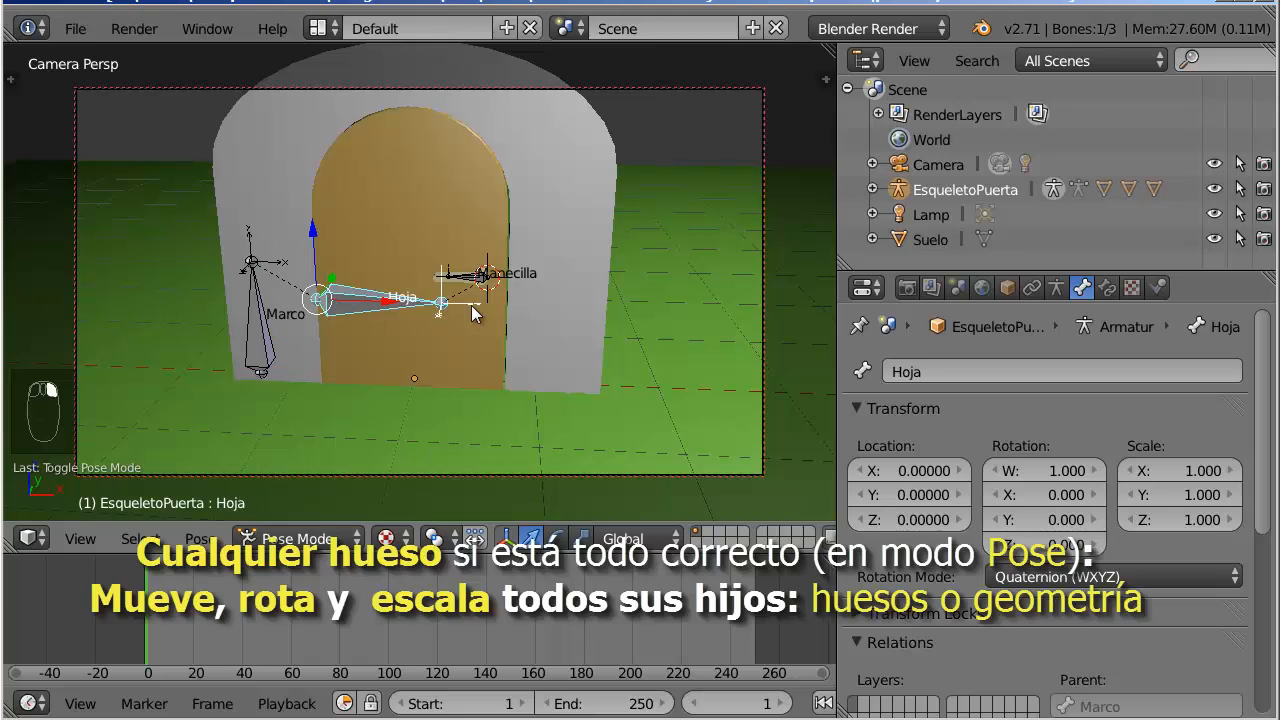
pyautogui.press('r')
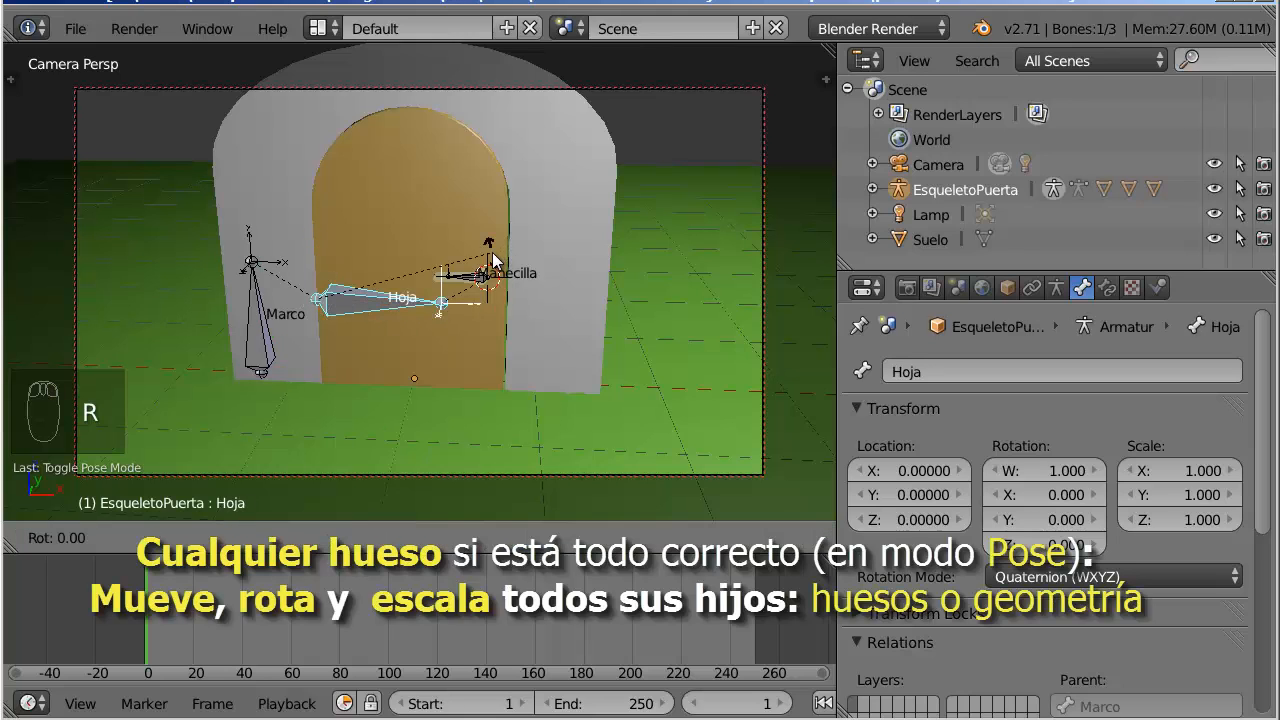
pyautogui.press('z')
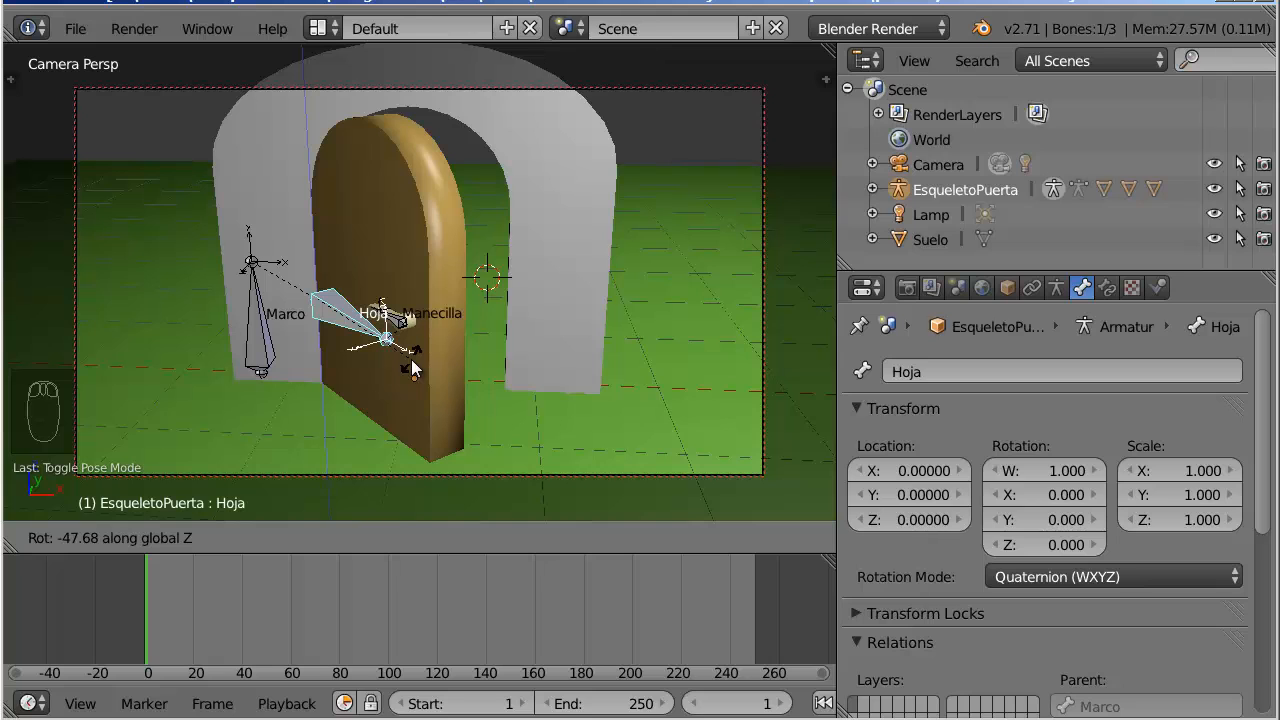
pyautogui.click(411, 359)
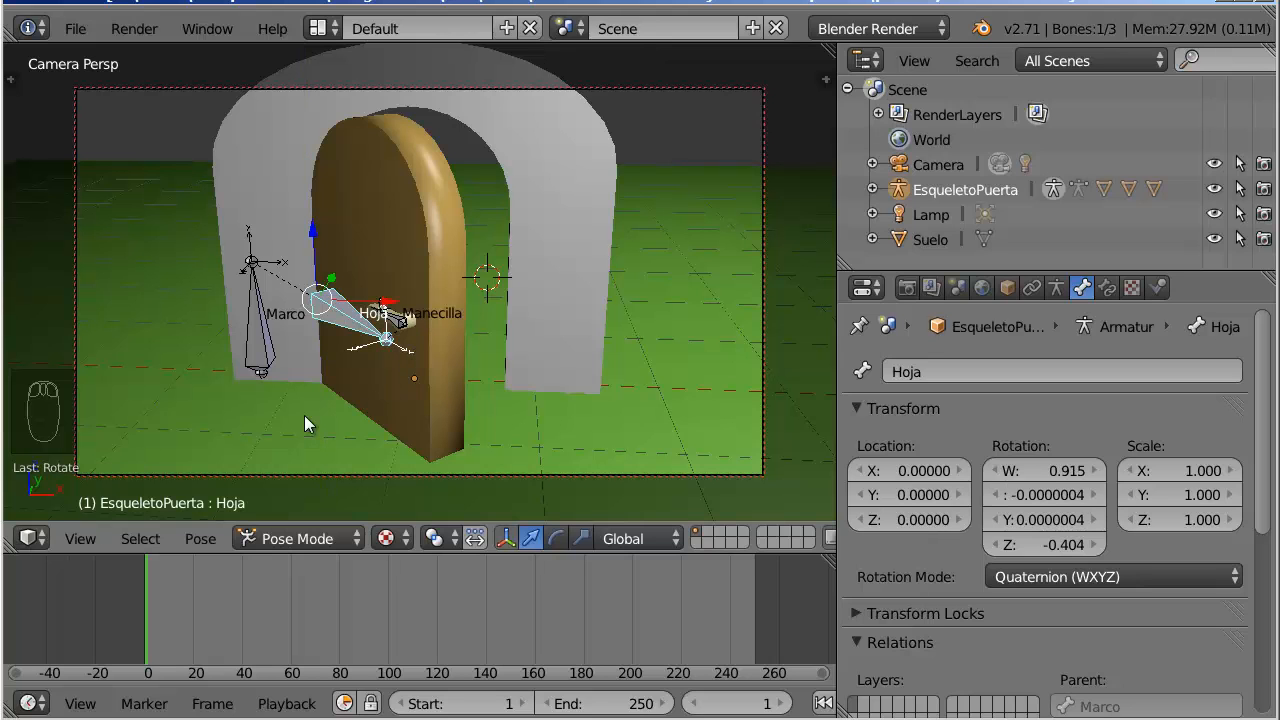
# Step: Select the Manecilla bone and set the transform orientation to Local
pyautogui.moveTo(312, 407); pyautogui.dragTo(624, 404, button='middle')
pyautogui.rightClick(523, 318)
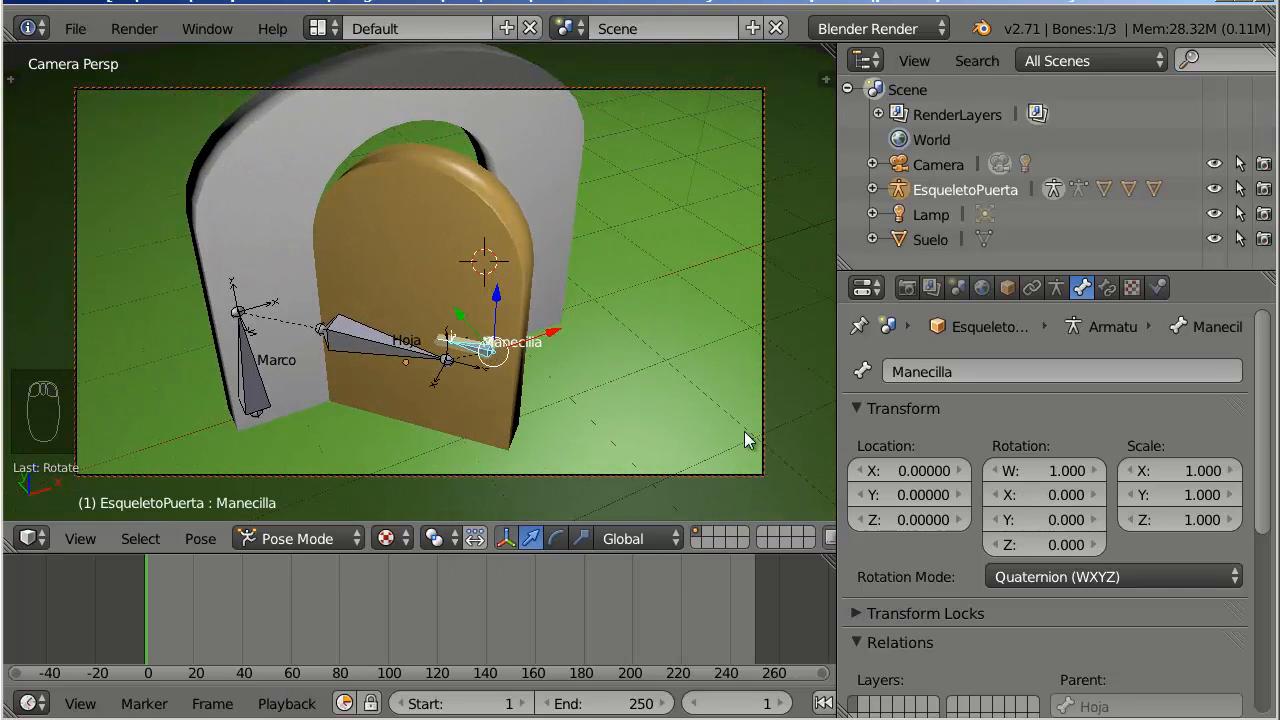
pyautogui.click(669, 540)
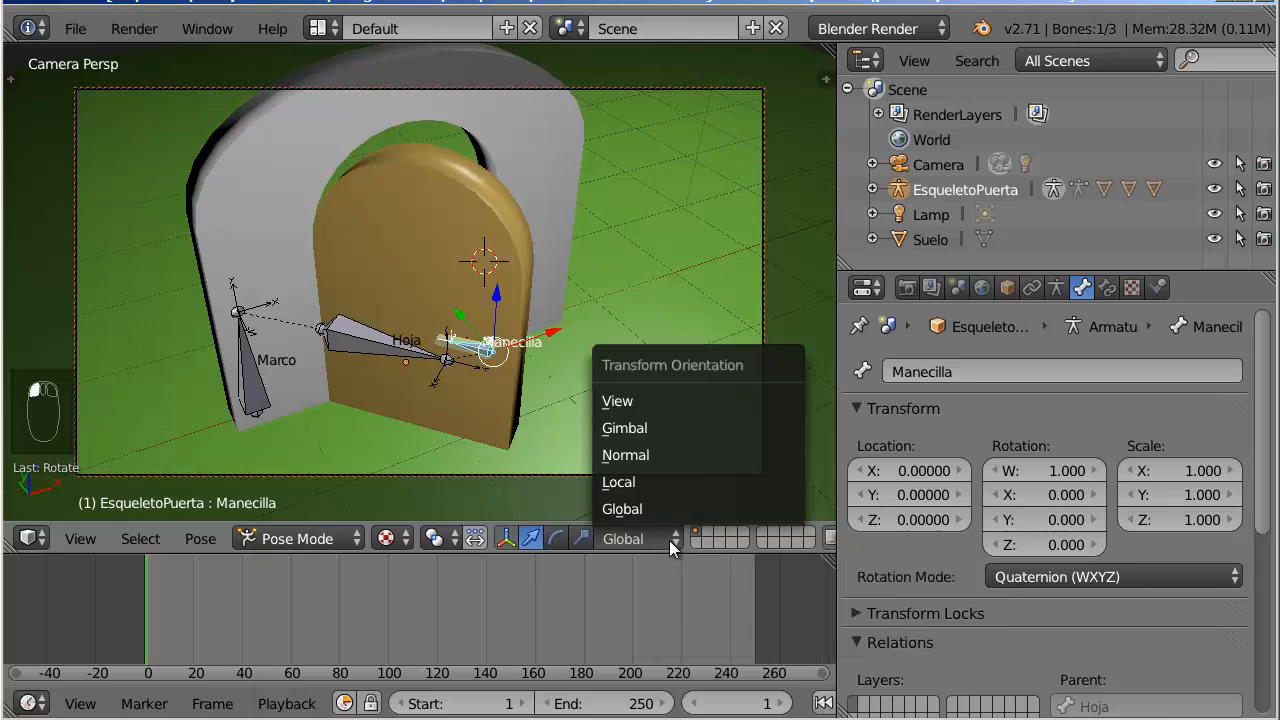
pyautogui.click(687, 482)
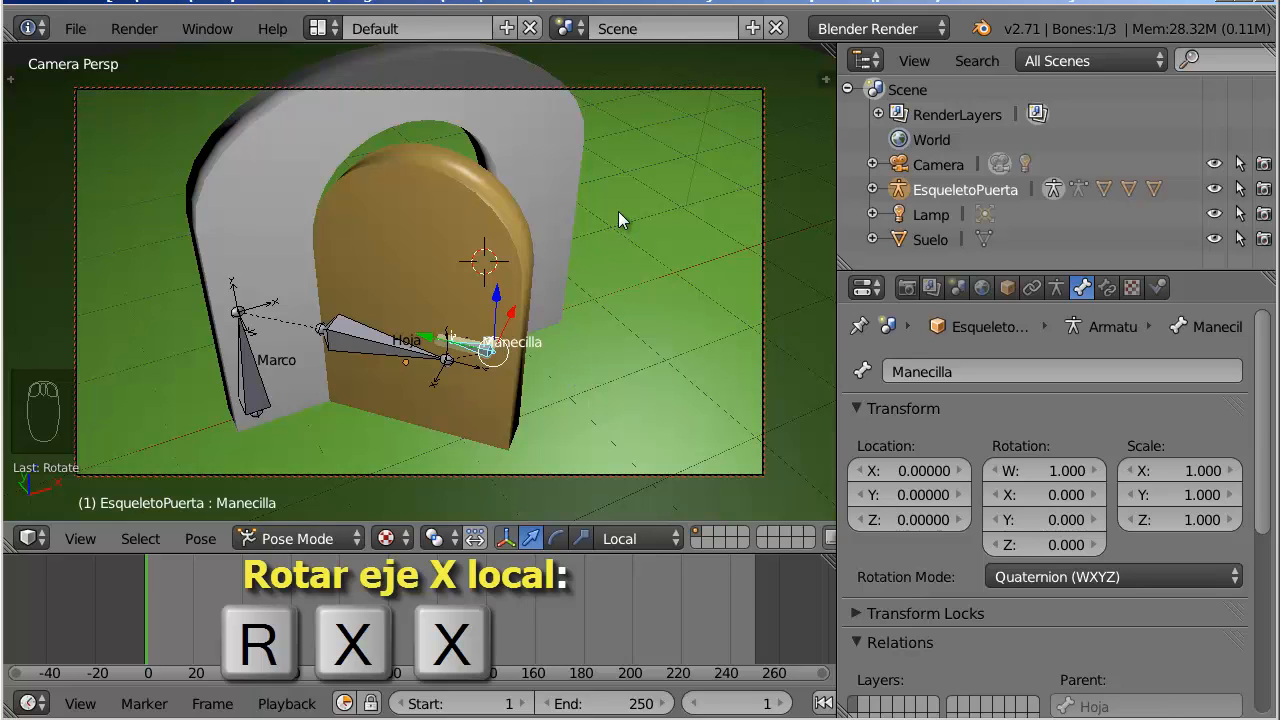
# Step: Try rotating the Manecilla bone about 55° around its local X axis, and cancel the rotation
pyautogui.press('r')
pyautogui.press('x')
pyautogui.press('x')
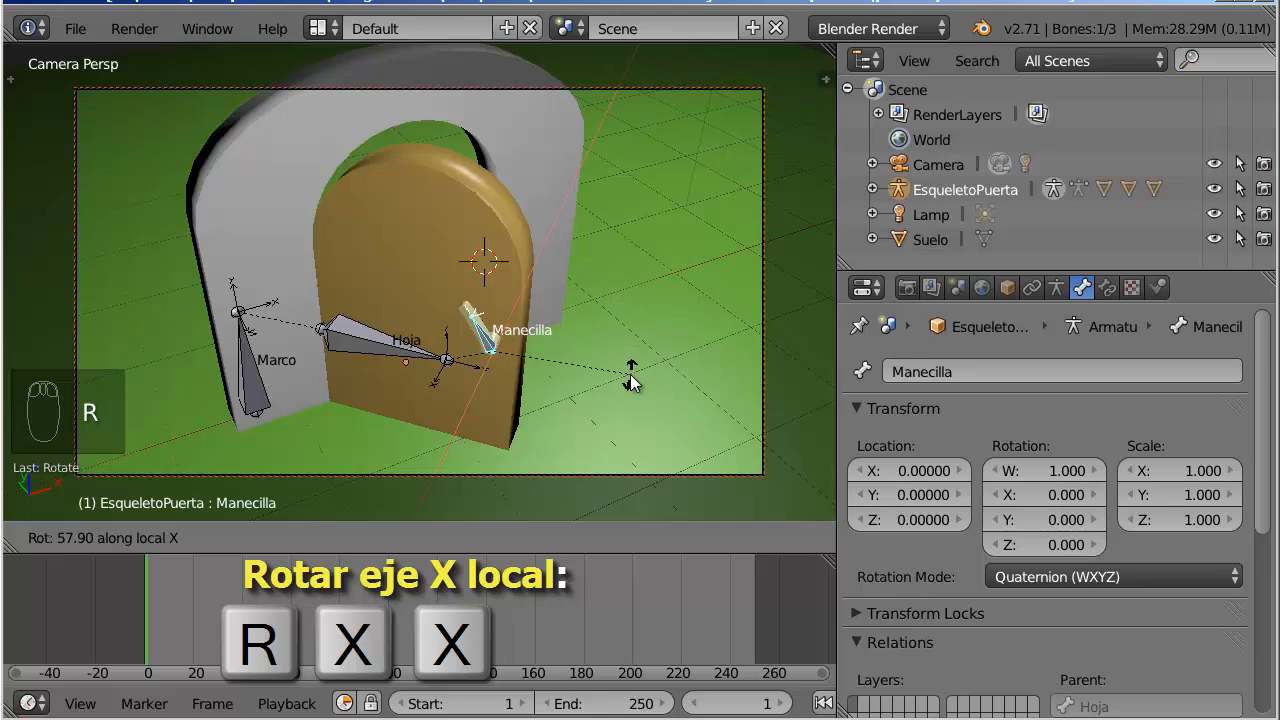
pyautogui.press('Escape')
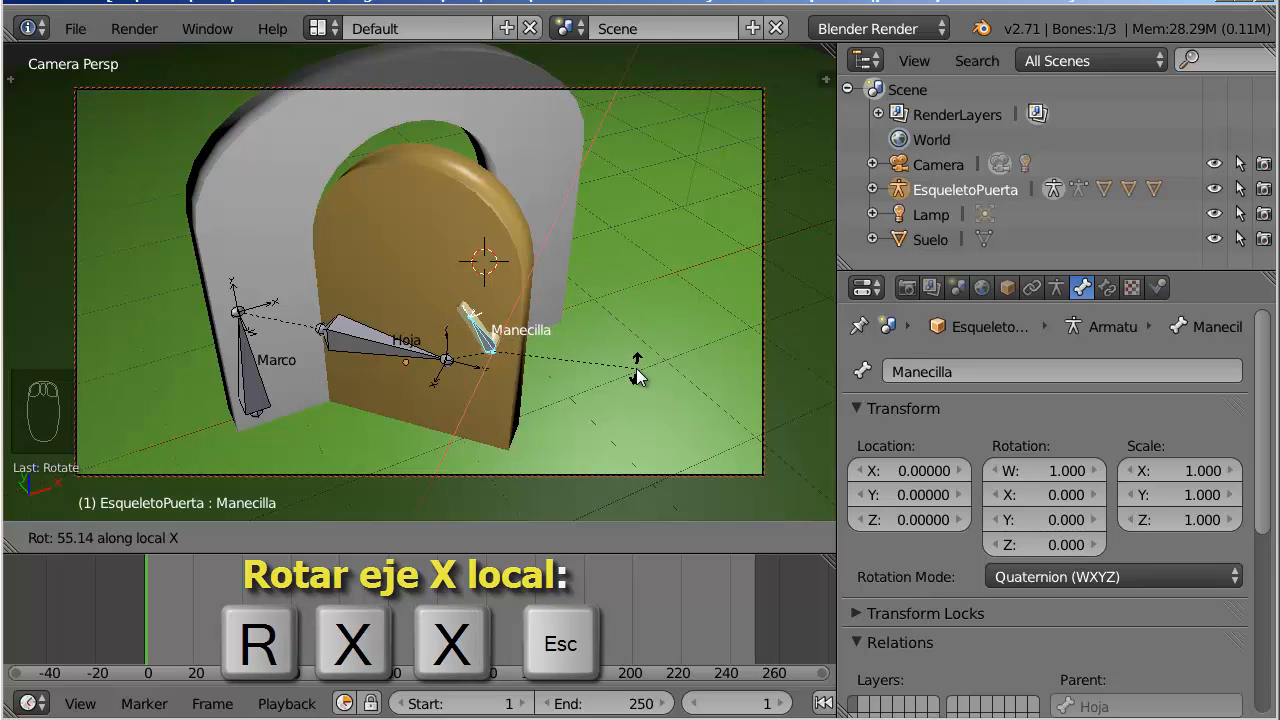
pyautogui.press('Escape')
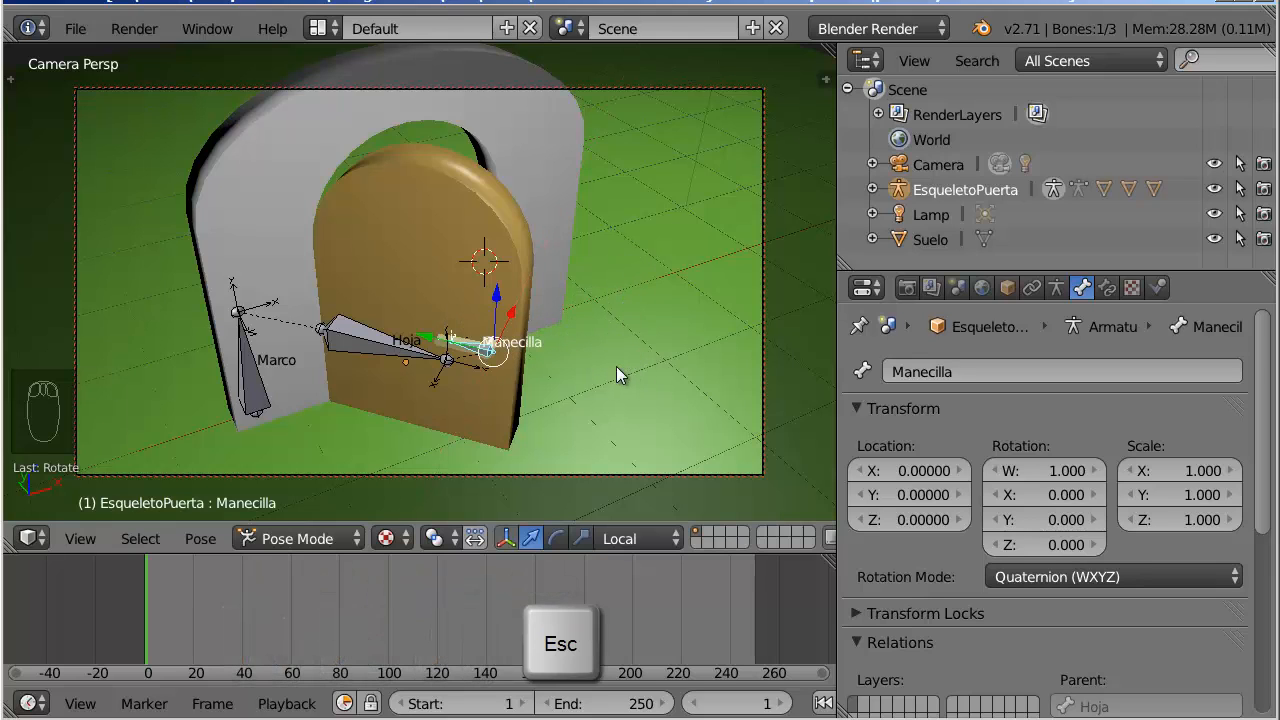
# Step: Use the rotation manipulator to turn the Manecilla bone around its local X axis to a quaternion of about W 0.961, X 0.278
pyautogui.click(555, 538)
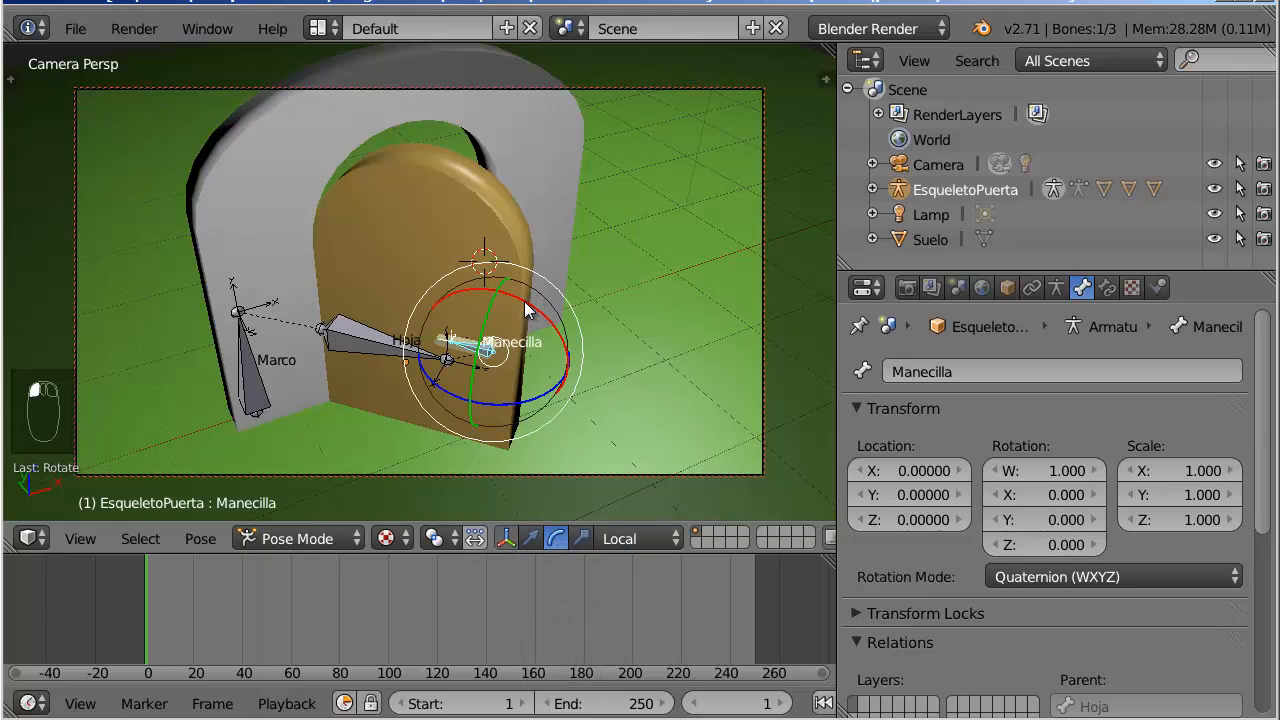
pyautogui.moveTo(524, 301); pyautogui.dragTo(556, 335)
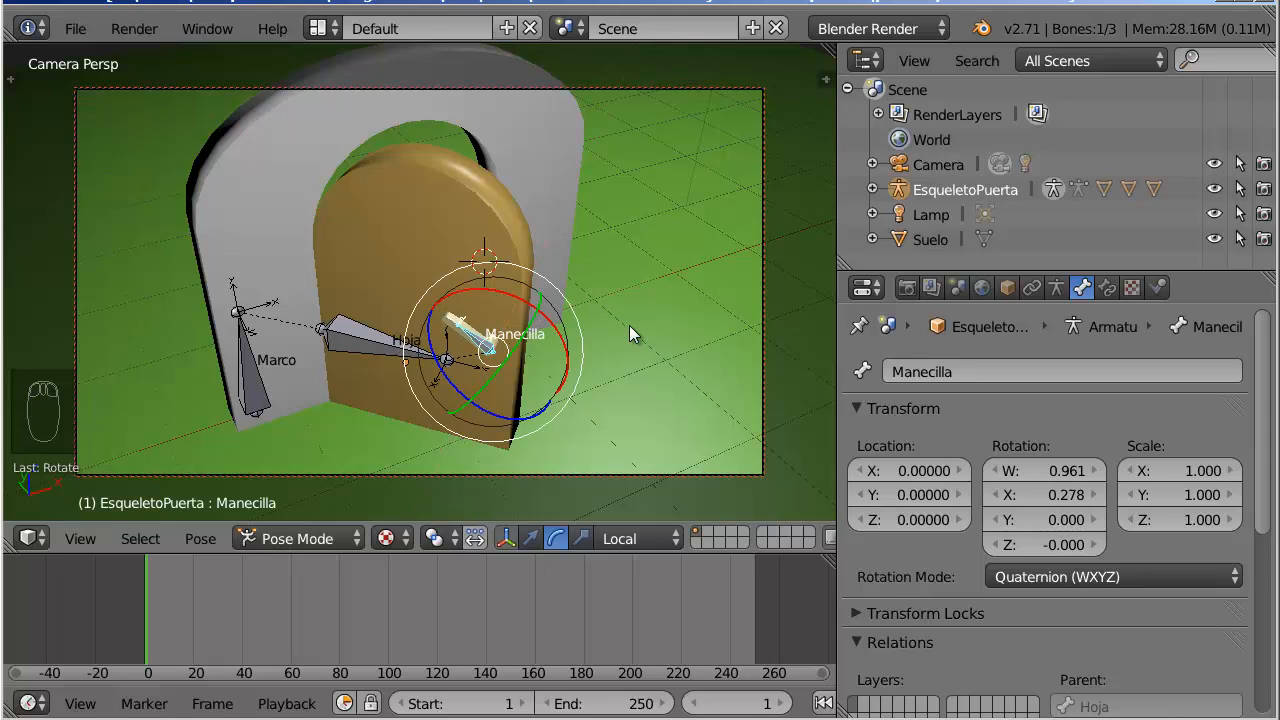
# Step: Try moving the Hoja bone away from the frame and scaling it to about 1.93, cancelling both transforms
pyautogui.rightClick(378, 344)
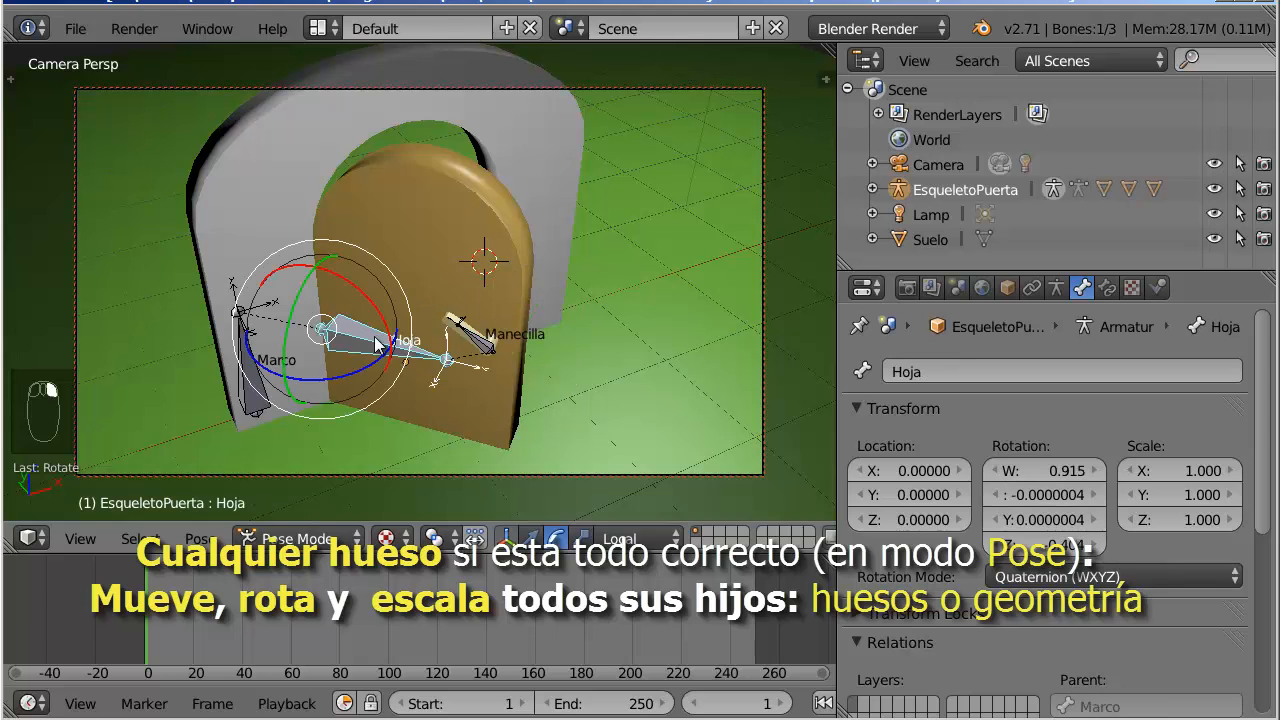
pyautogui.press('g')
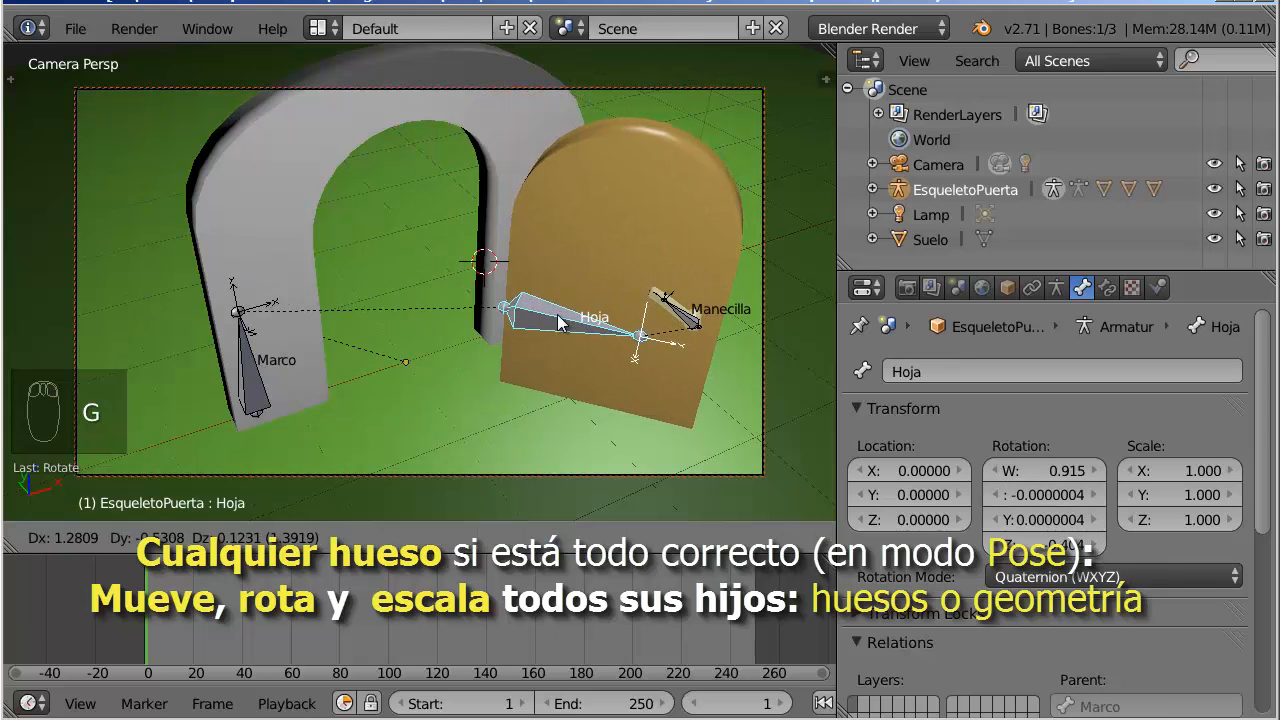
pyautogui.rightClick(557, 316)
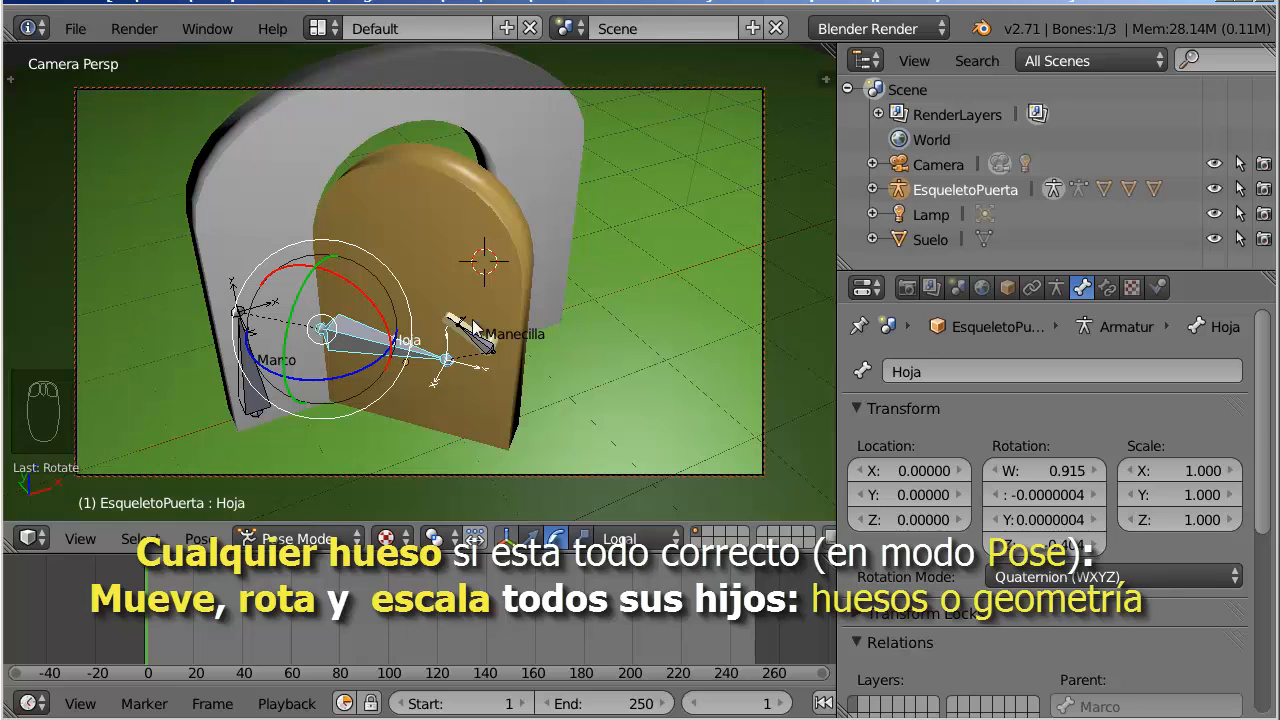
pyautogui.press('s')
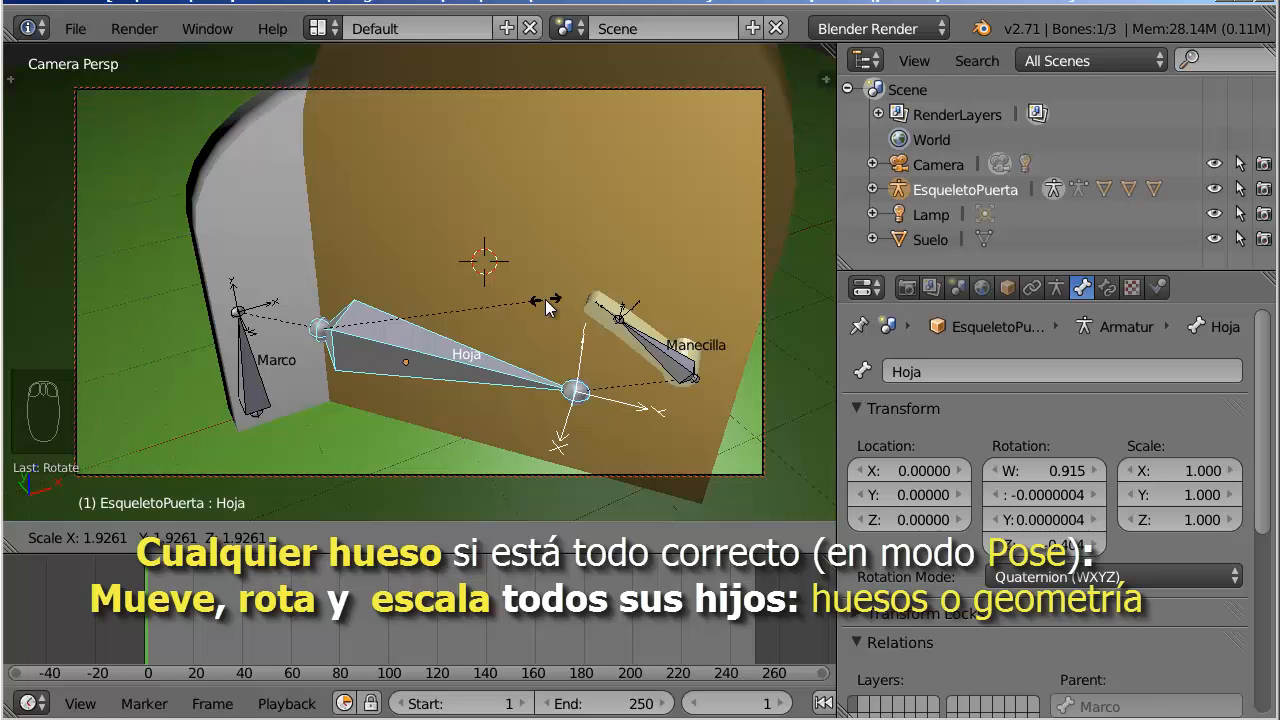
pyautogui.rightClick(545, 299)
# Step: Select all the bones of the armature and clear their pose rotation
pyautogui.moveTo(593, 381); pyautogui.dragTo(563, 332, button='middle')
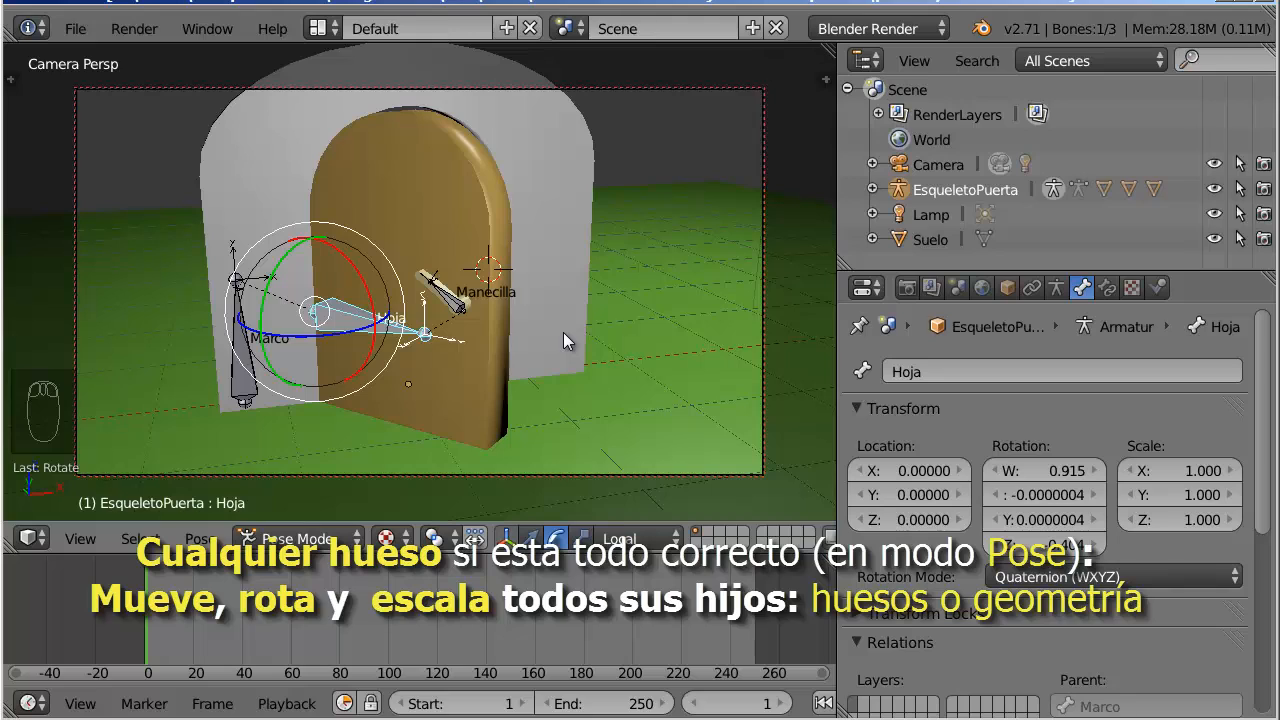
pyautogui.scroll(-1, 563, 332)
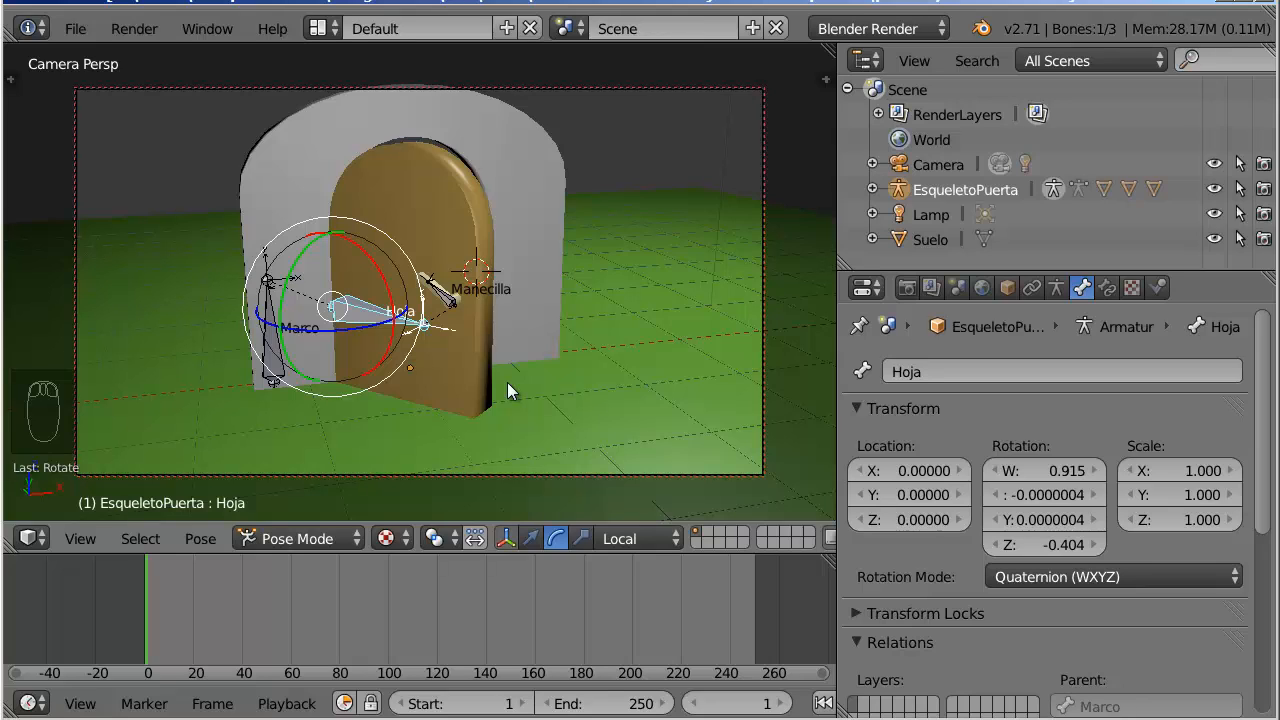
pyautogui.press('a')
pyautogui.press('a')
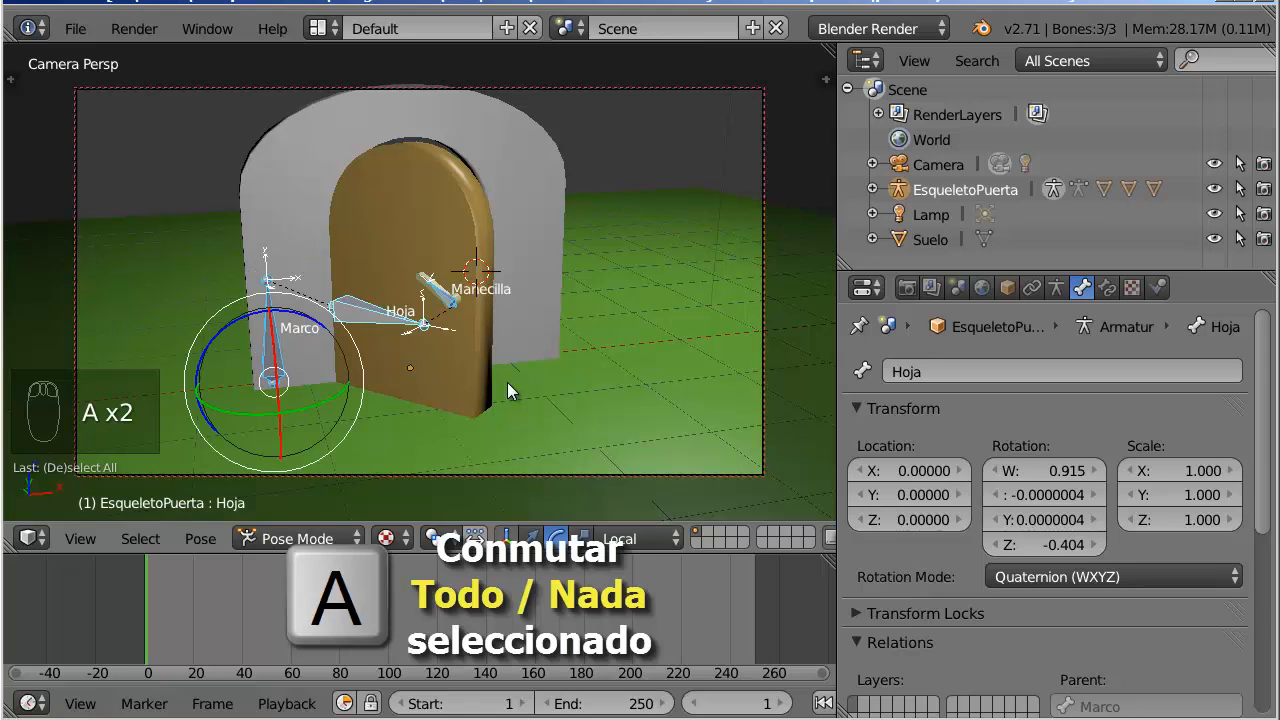
pyautogui.hotkey('alt', 'r')
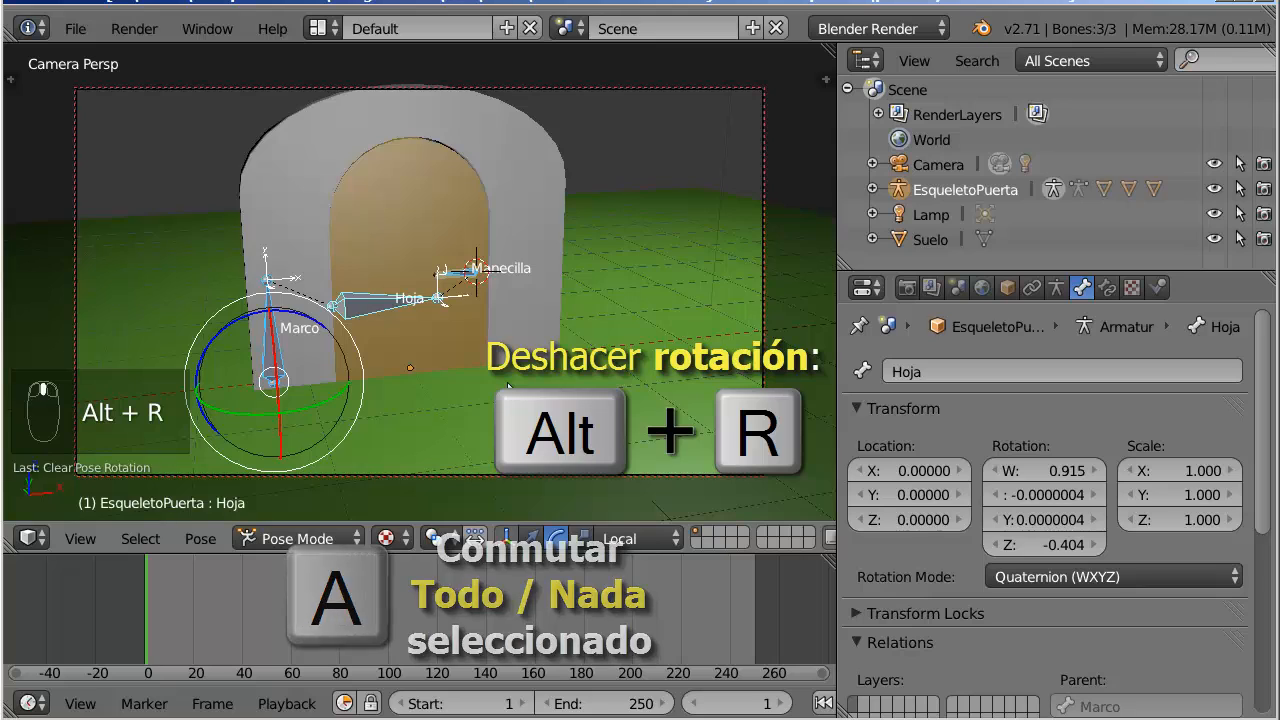
# Step: Clear the pose location and the pose scale of all the selected bones
pyautogui.moveTo(508, 387); pyautogui.dragTo(475, 393, button='middle')
pyautogui.scroll(2, 475, 393)
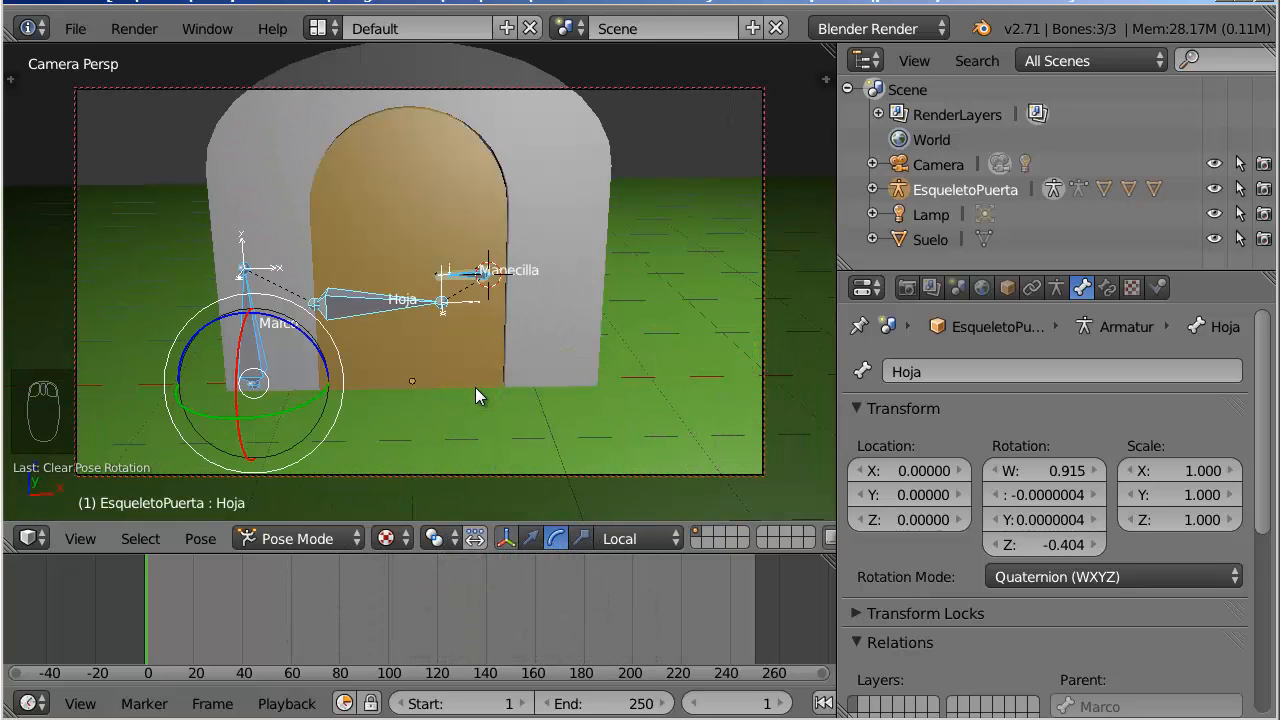
pyautogui.hotkey('alt', 'g')
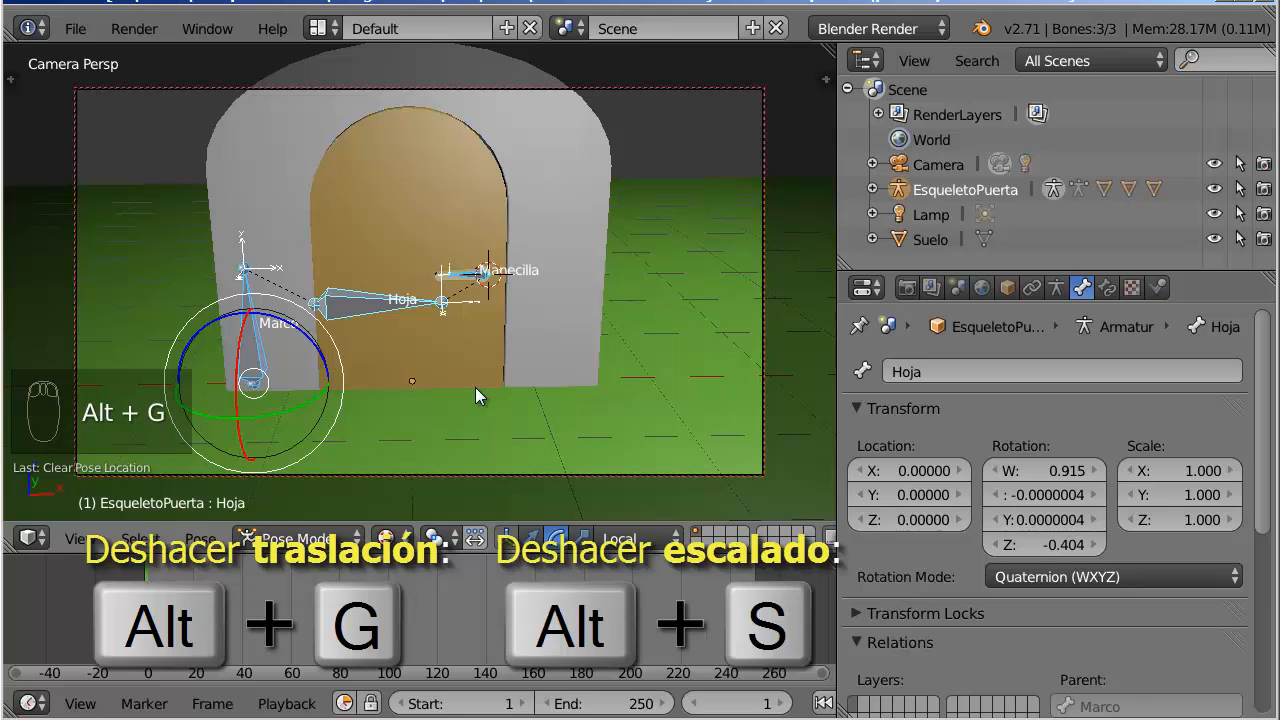
pyautogui.hotkey('alt', 's')
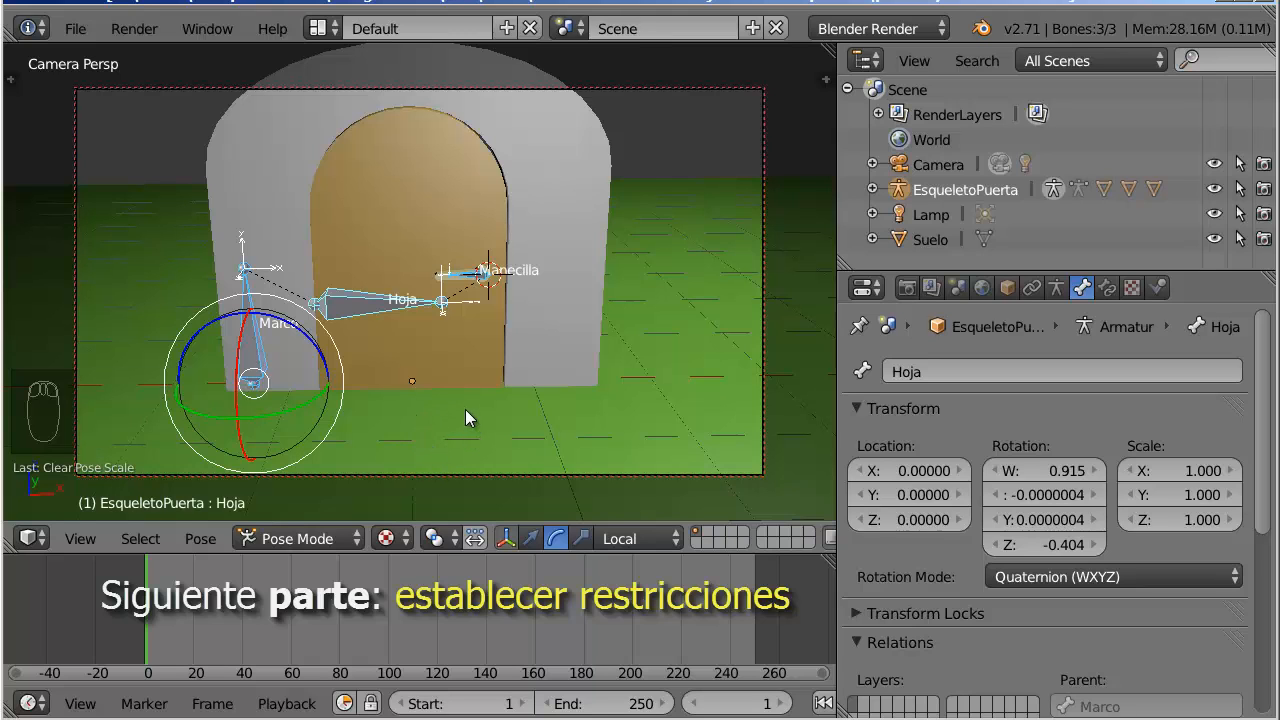
# Step: Switch the EsqueletoPuerta armature from Pose Mode to Object Mode
pyautogui.moveTo(464, 409); pyautogui.dragTo(416, 411, button='middle')
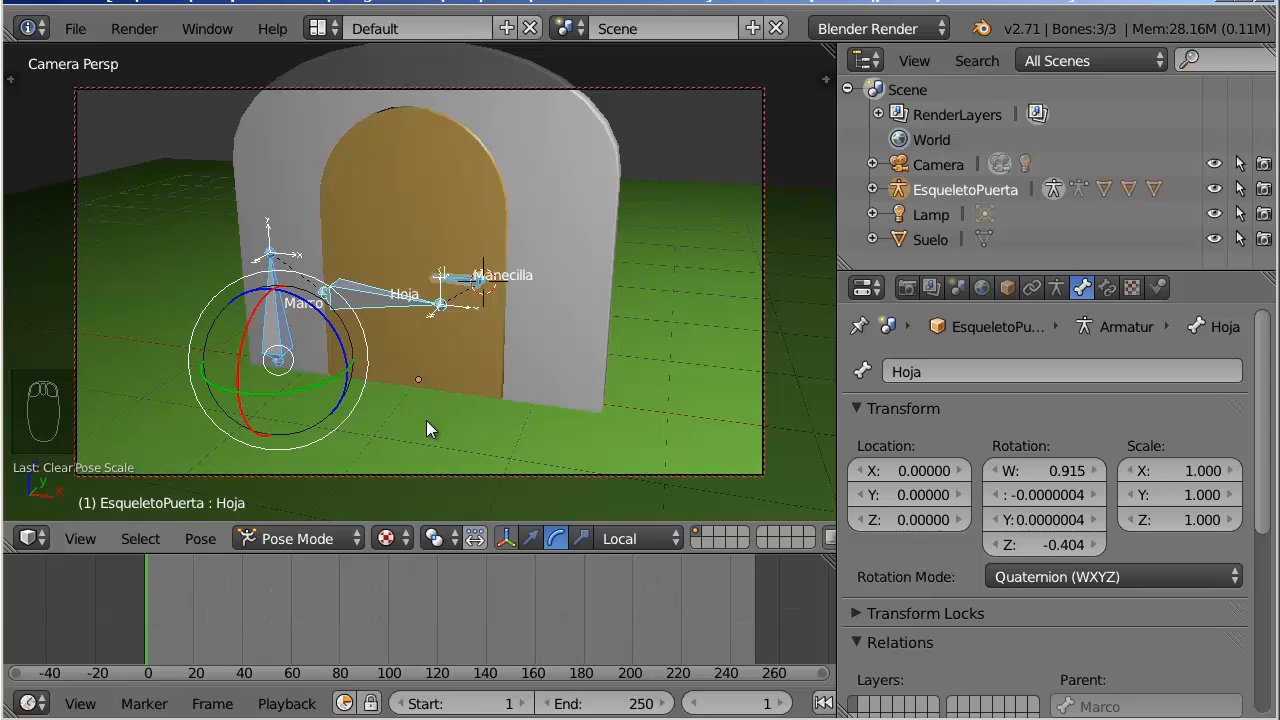
pyautogui.click(326, 538)
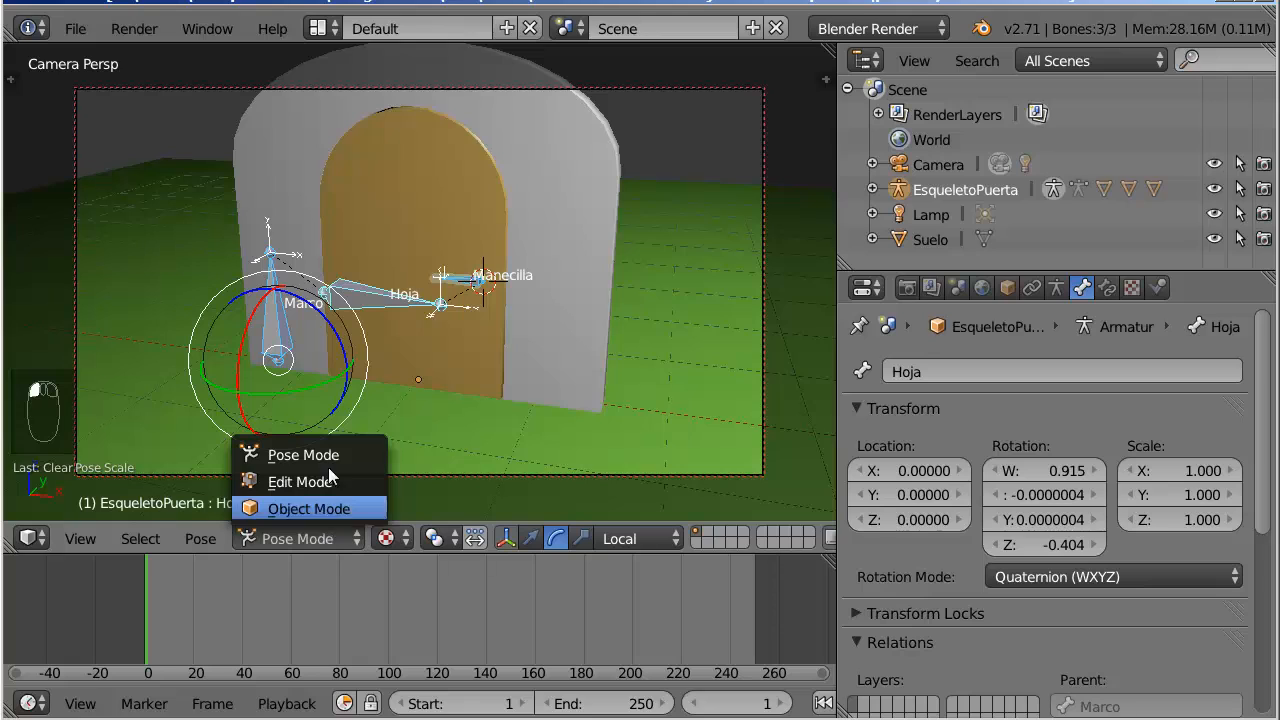
pyautogui.click(325, 510)
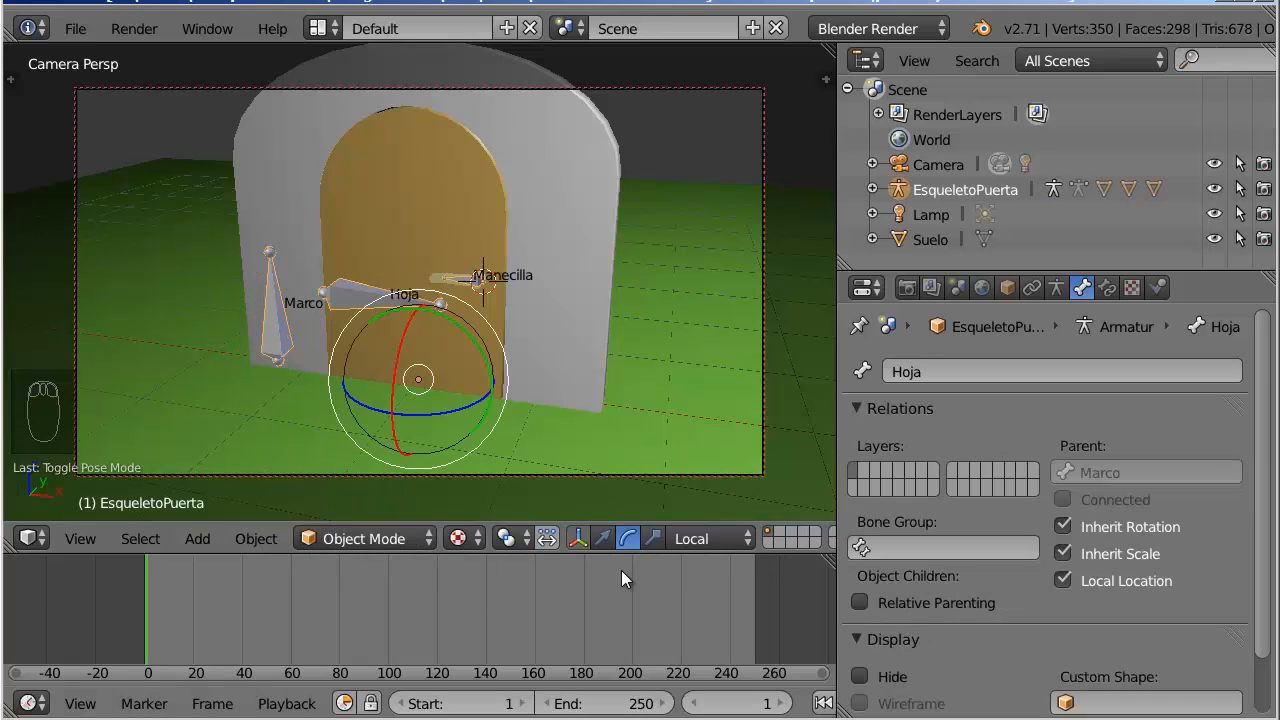
# Step: Set the transform orientation to Global and turn off the 3D manipulator
pyautogui.click(735, 537)
pyautogui.click(737, 510)
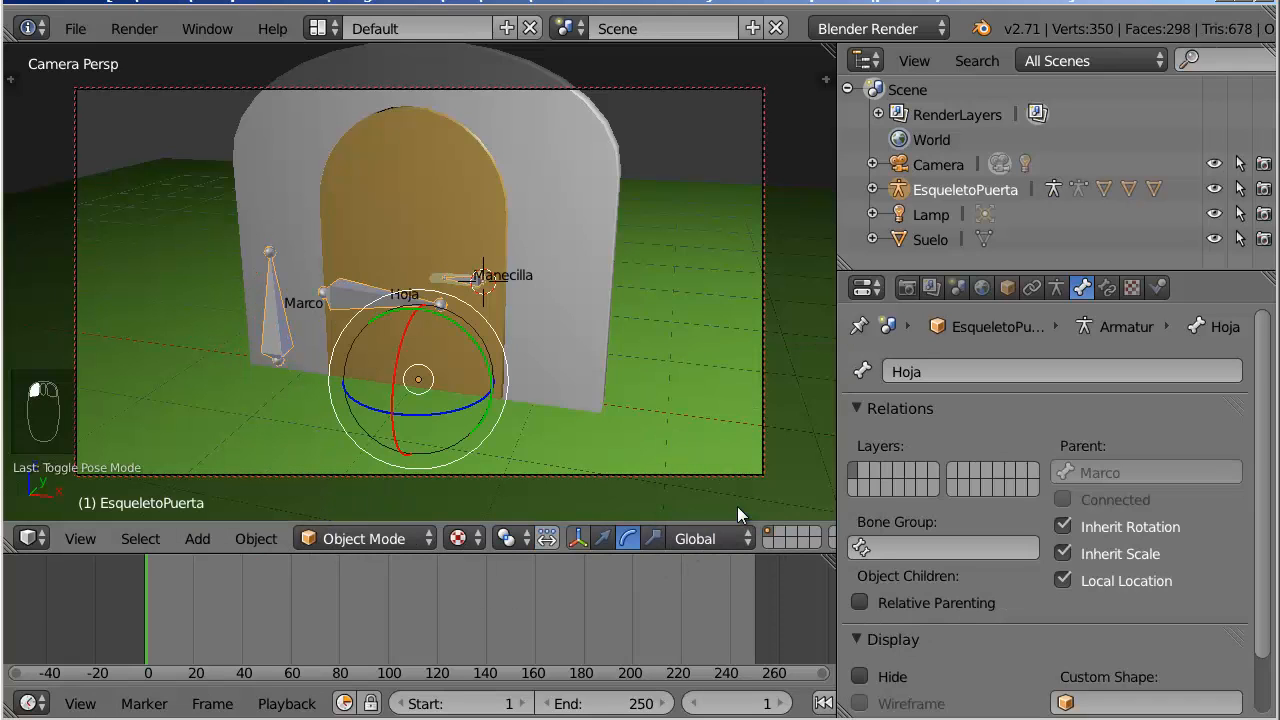
pyautogui.click(579, 539)
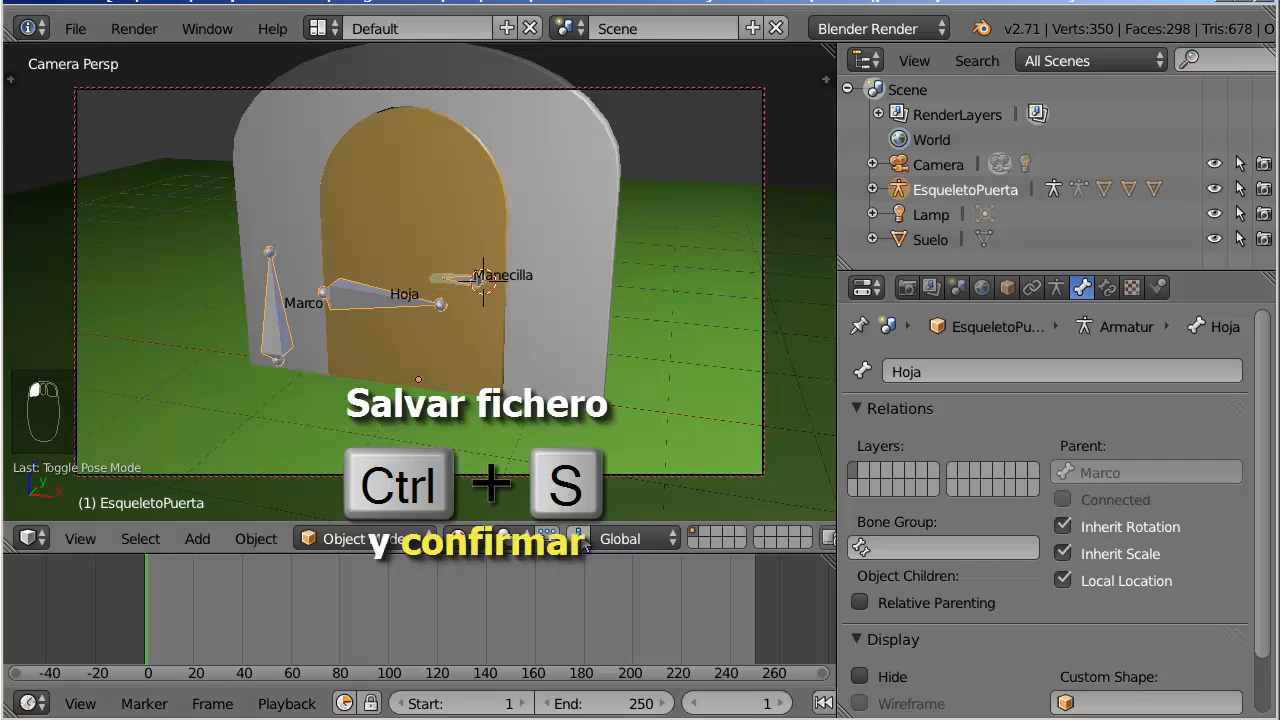